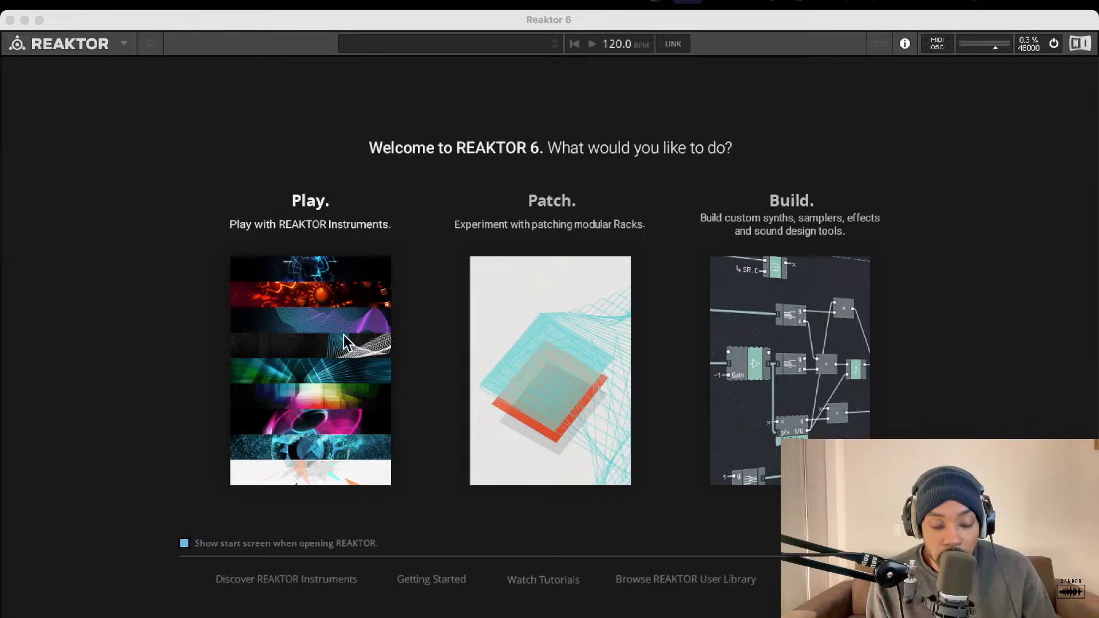
- Look at what the Play option opens and return to the start screen
click(316, 299)
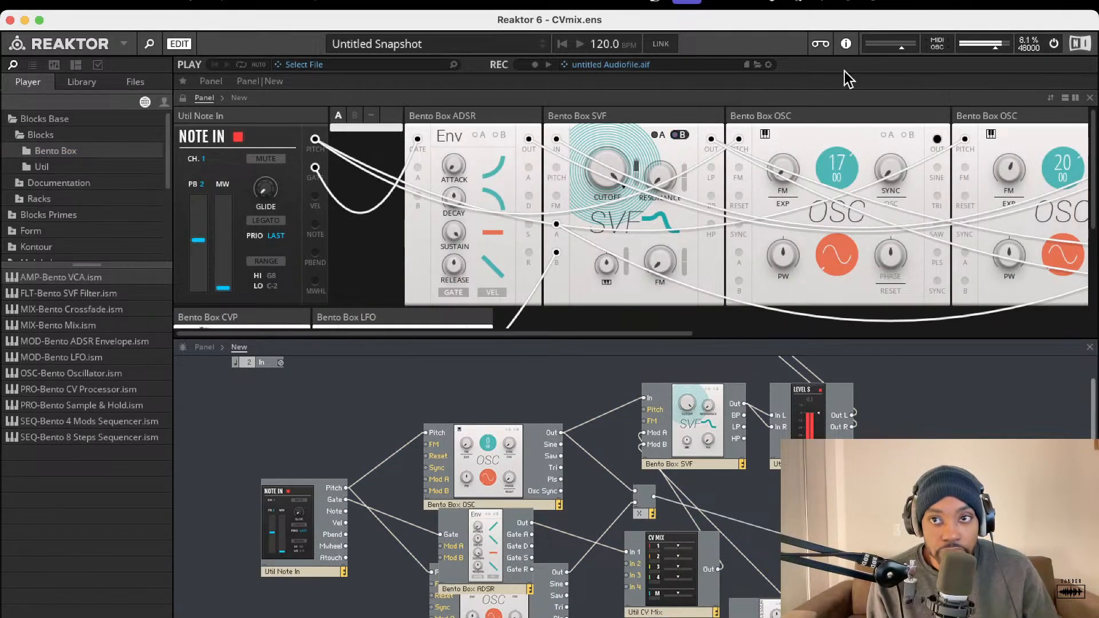
click(1057, 44)
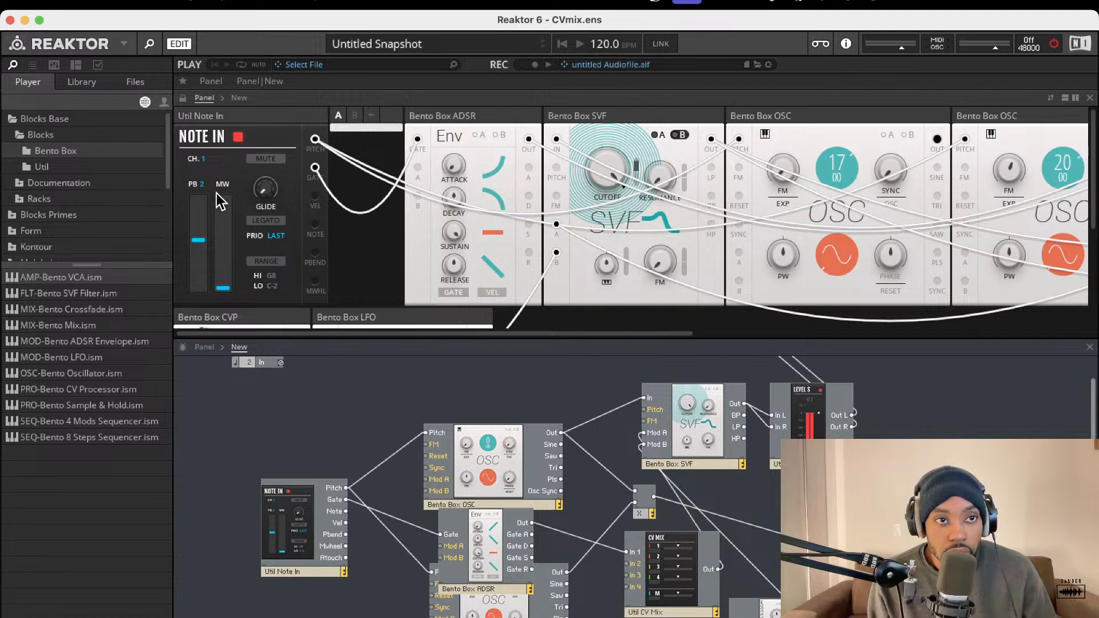
click(91, 3)
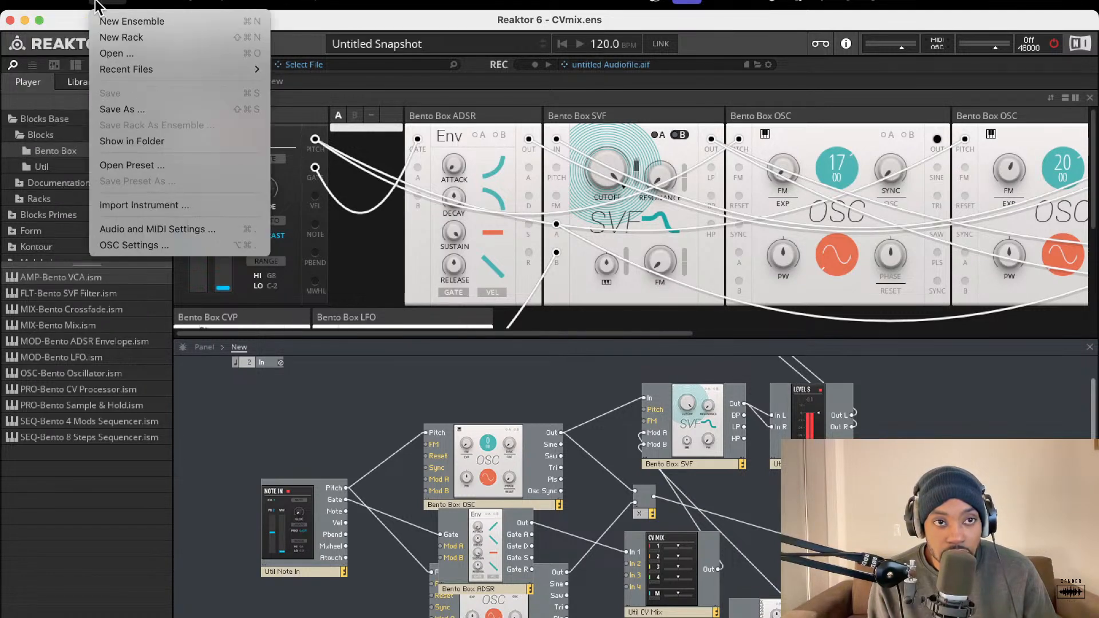
click(94, 4)
click(10, 20)
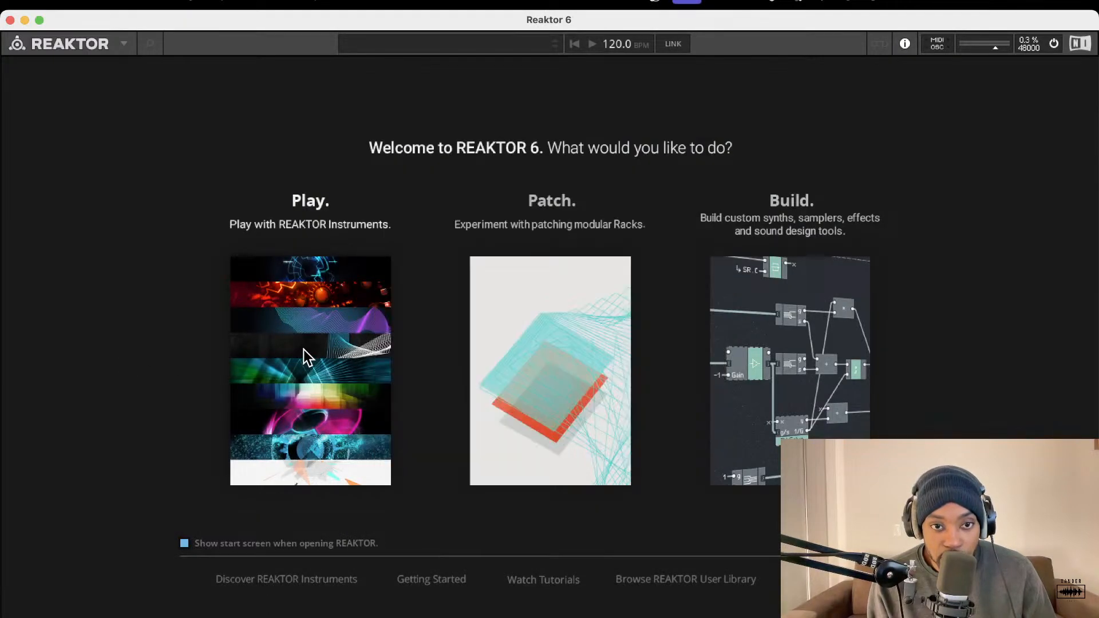
click(304, 350)
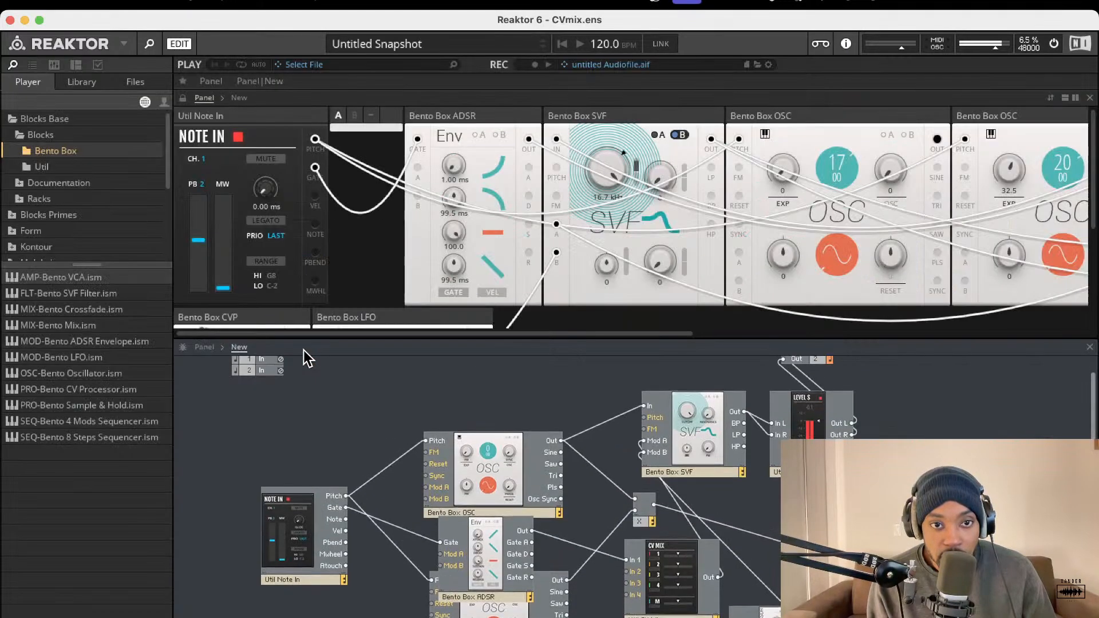
click(10, 20)
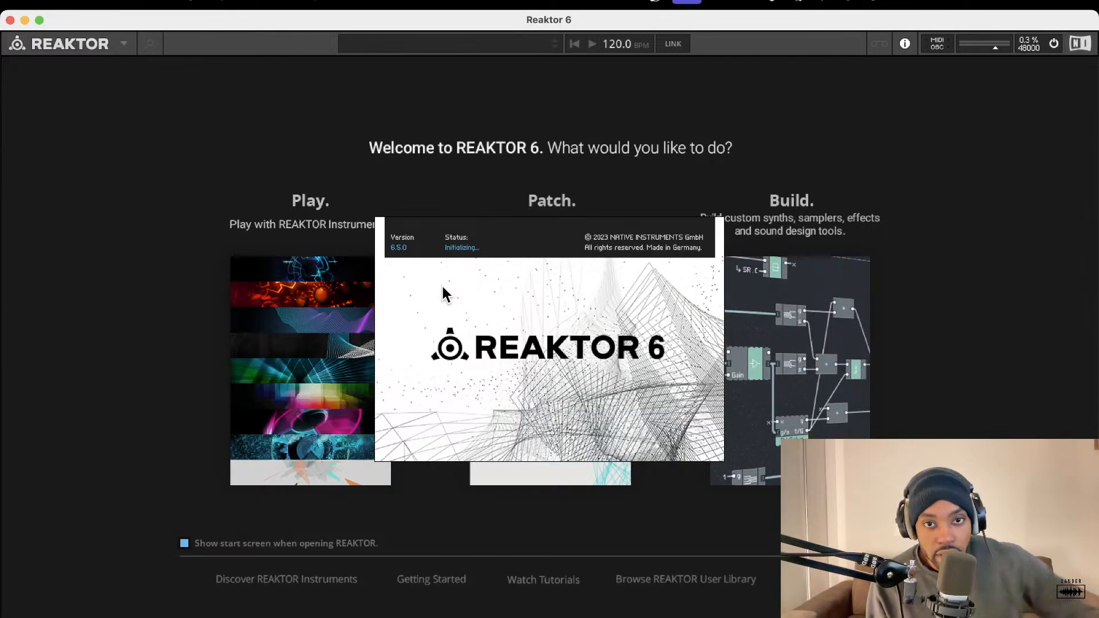
- Preview the Patch rack, return to the start screen, and start a new ensemble with the Build option
click(512, 389)
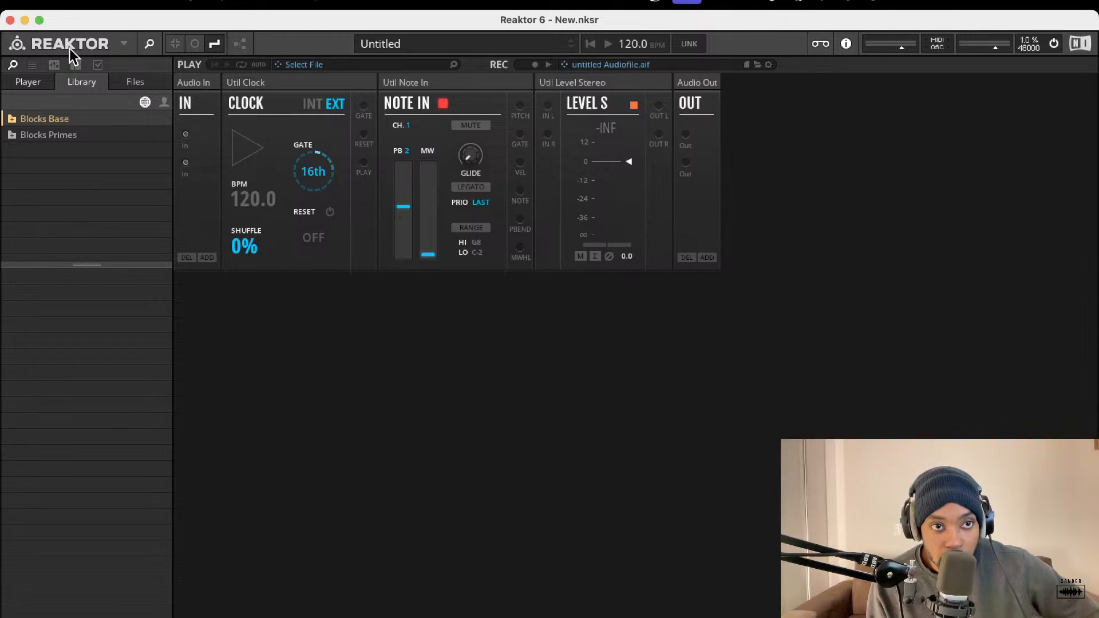
click(10, 20)
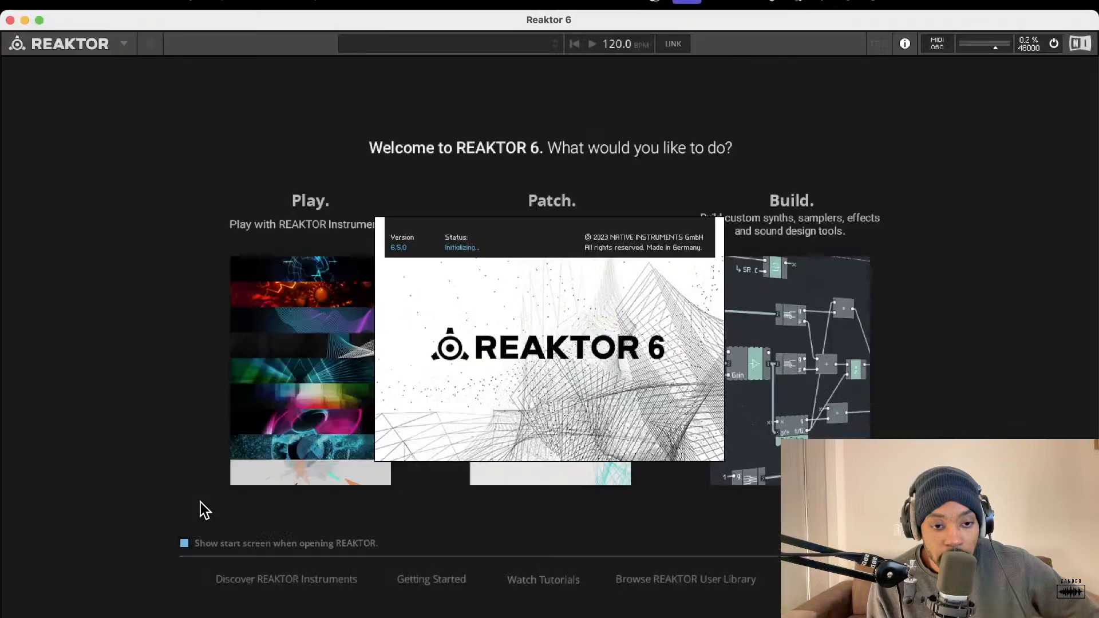
click(799, 292)
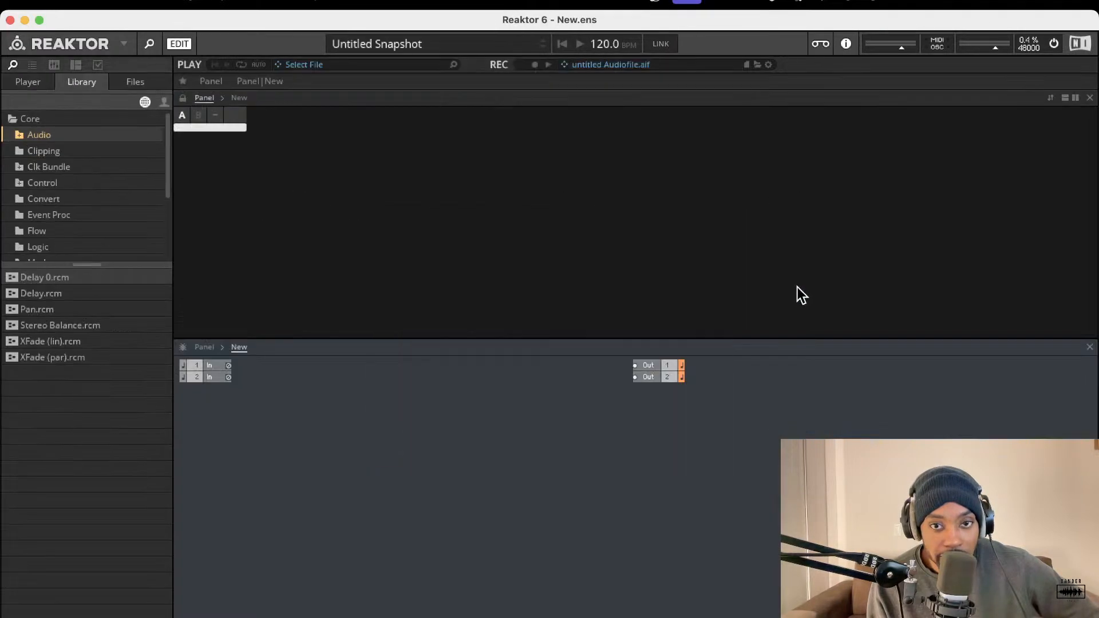
- Open the module search box in the empty structure, search for "in", and dismiss it without adding a module
right_click(487, 455)
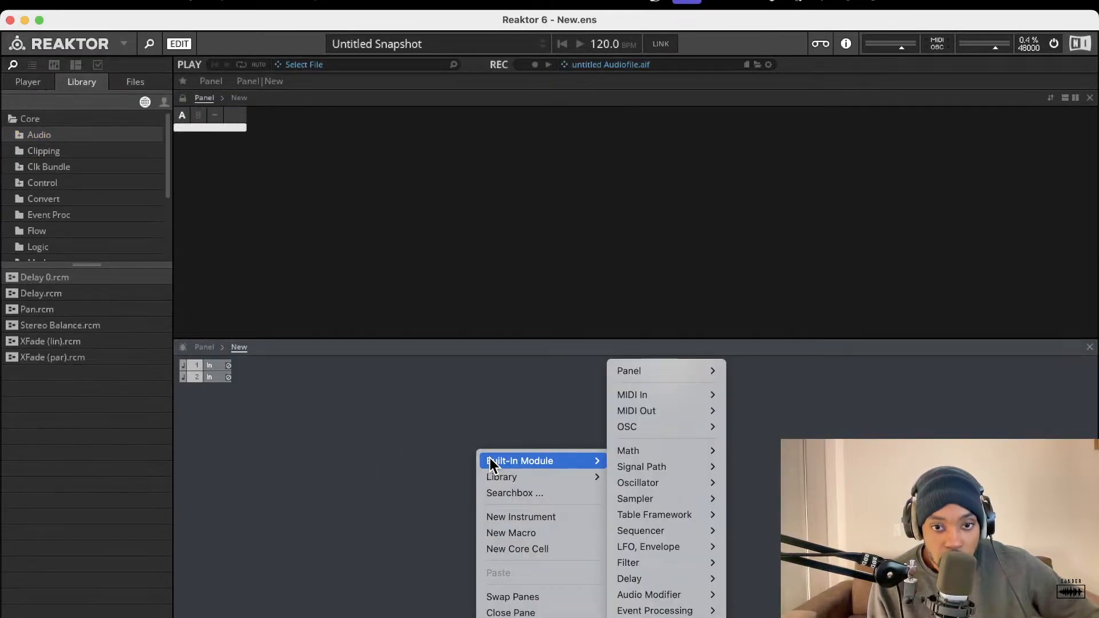
click(466, 444)
right_click(461, 437)
click(446, 425)
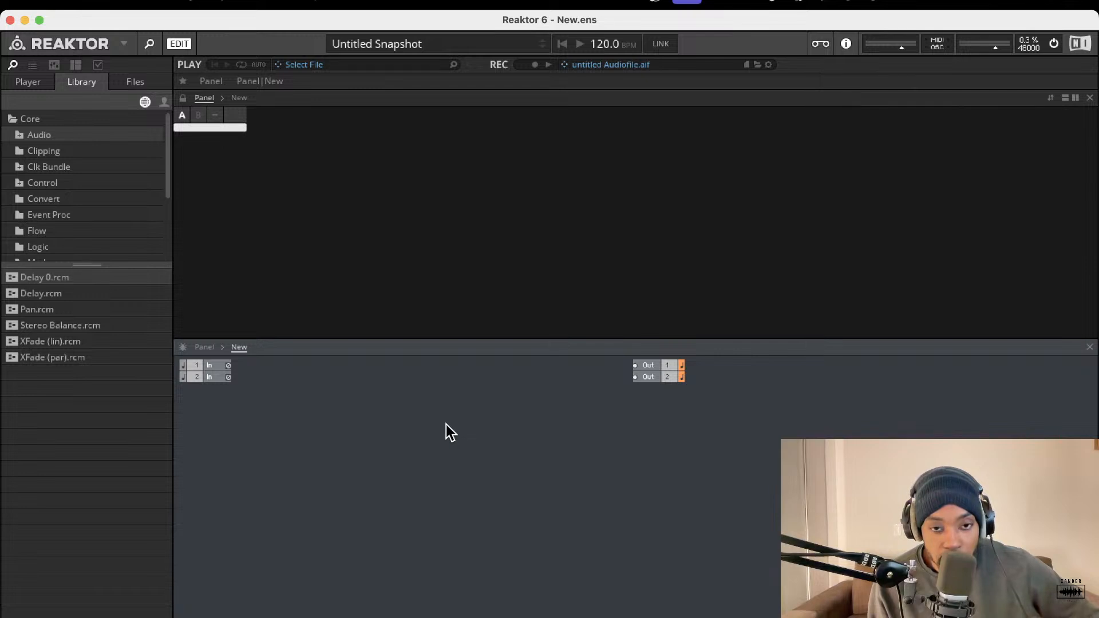
key(Return)
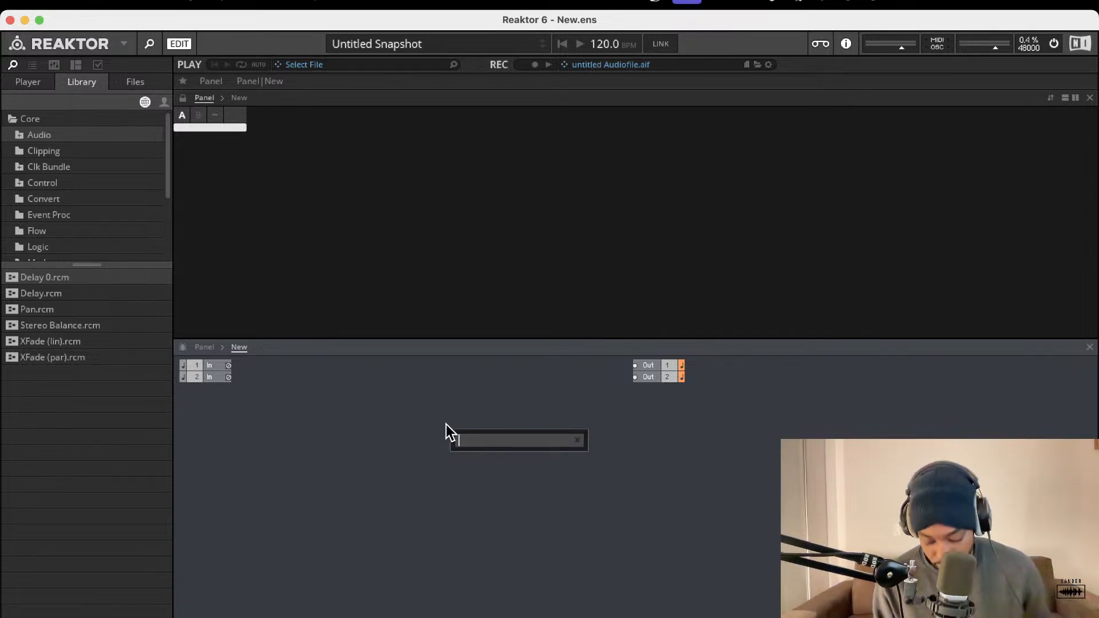
text(intr)
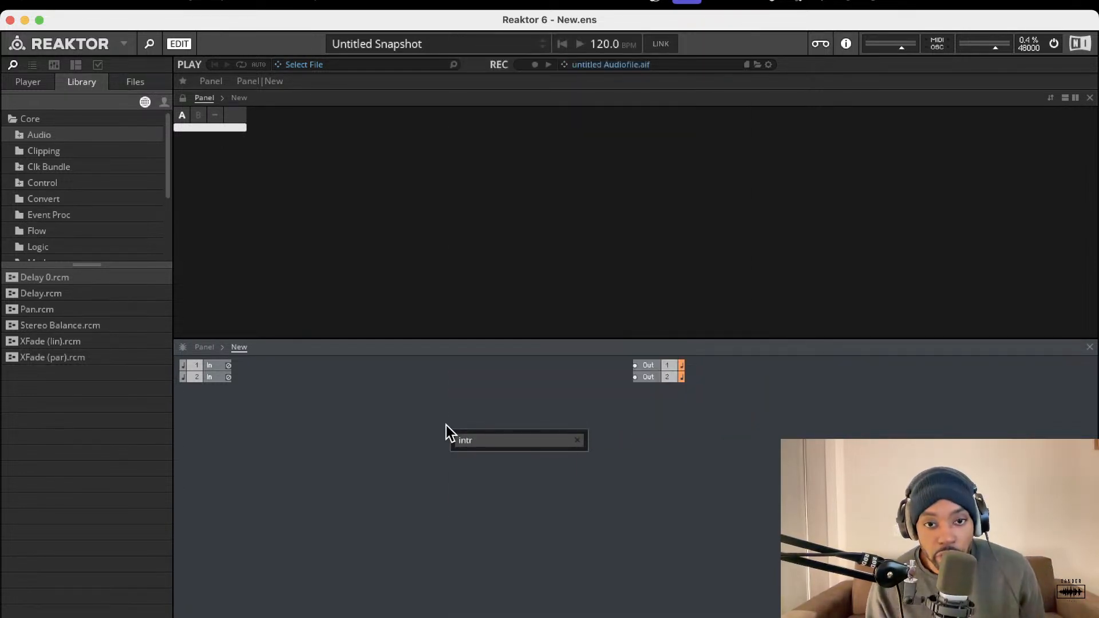
key(BackSpace)
key(BackSpace)
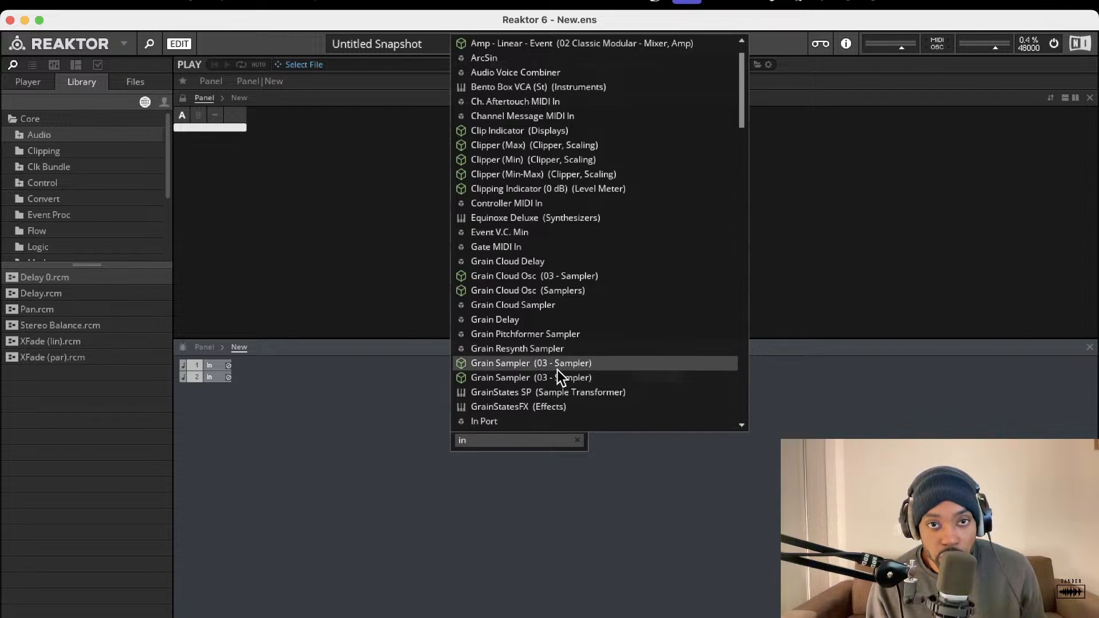
click(534, 493)
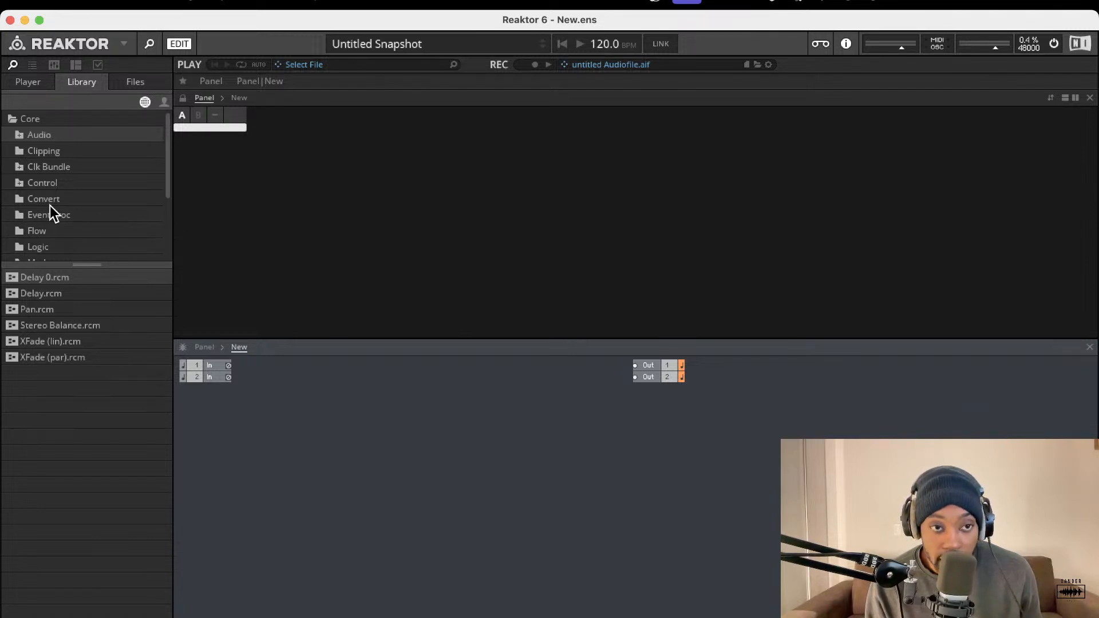
- Add the Util Note In block and the Bento Oscillator block from the Blocks Base library to the structure
click(29, 82)
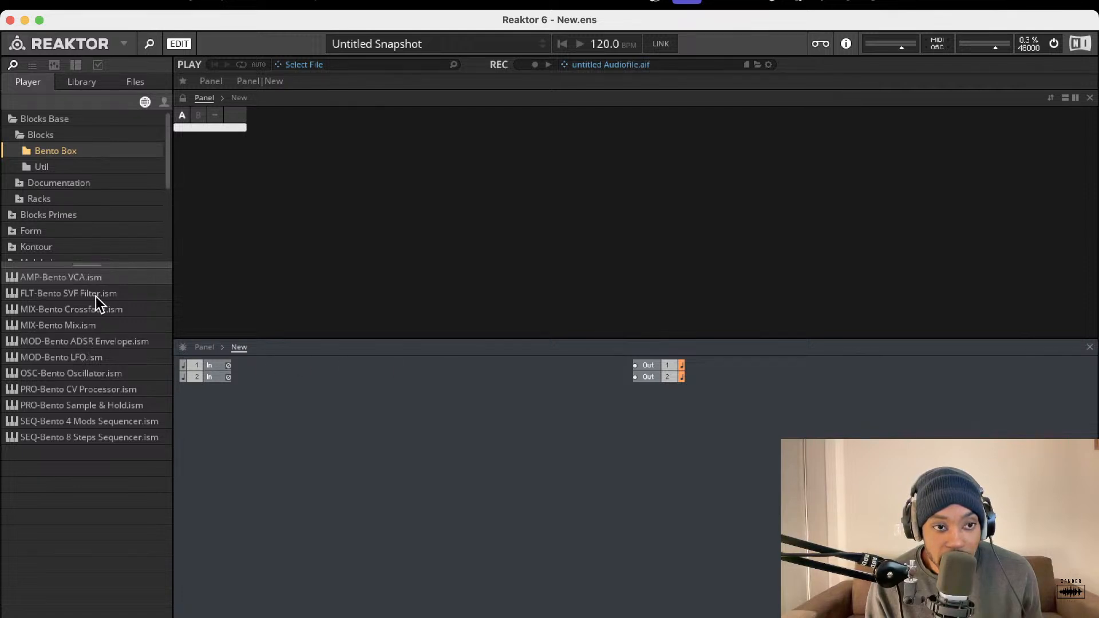
click(40, 166)
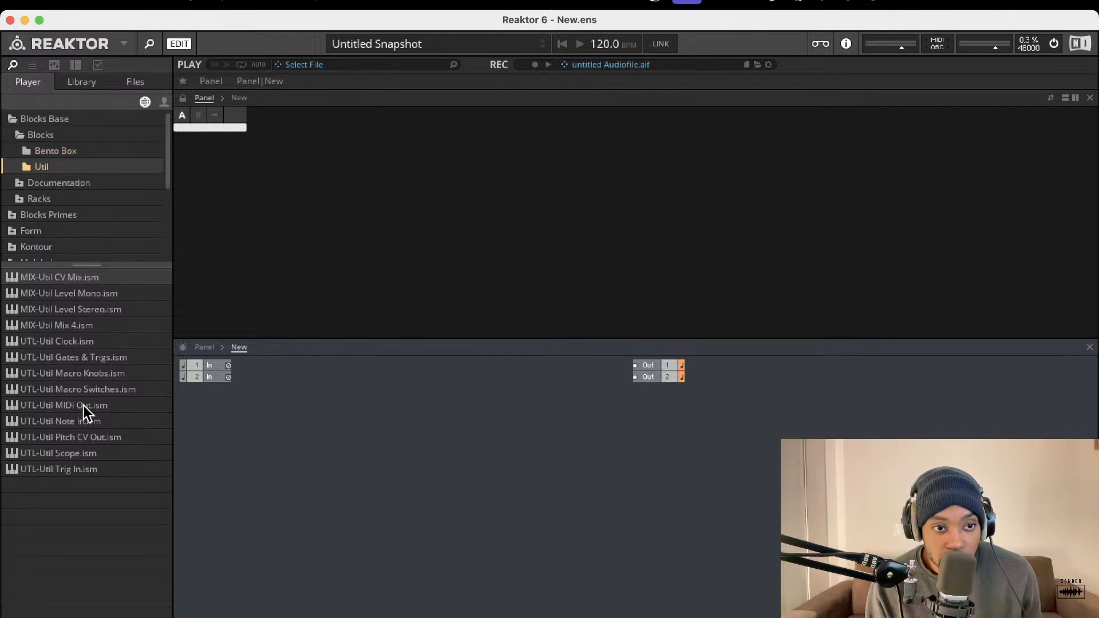
drag(73, 424, 314, 427)
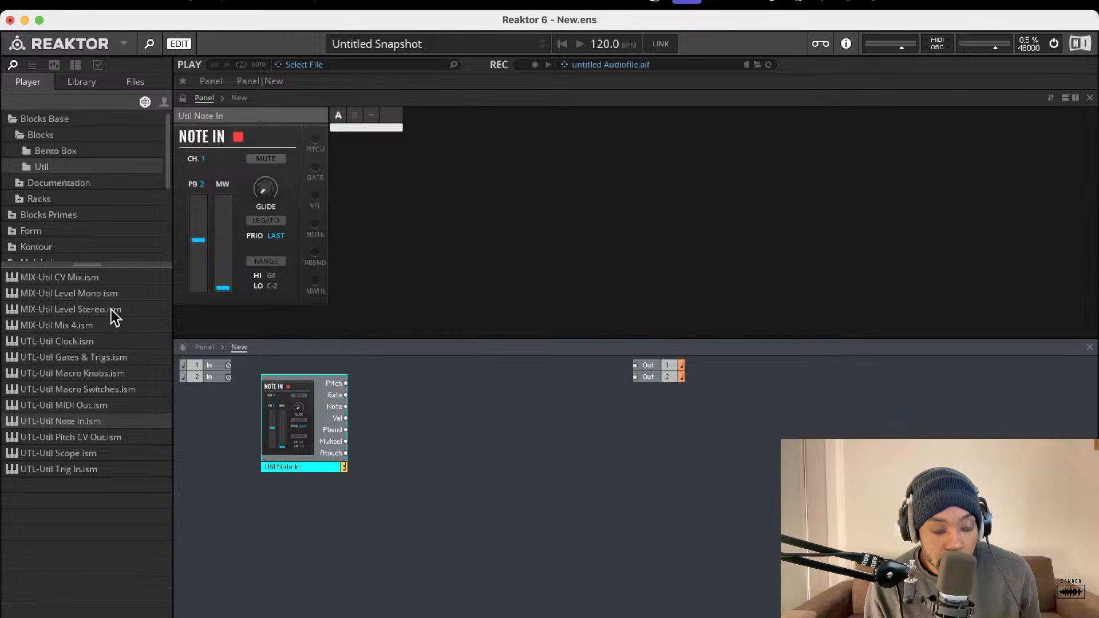
click(45, 150)
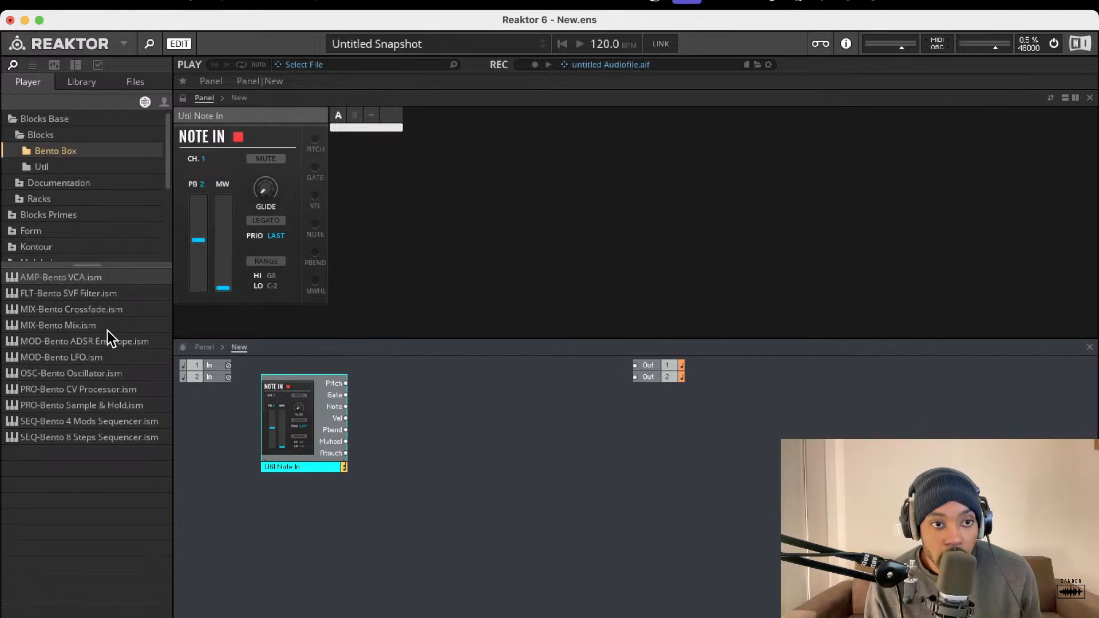
drag(90, 379, 475, 423)
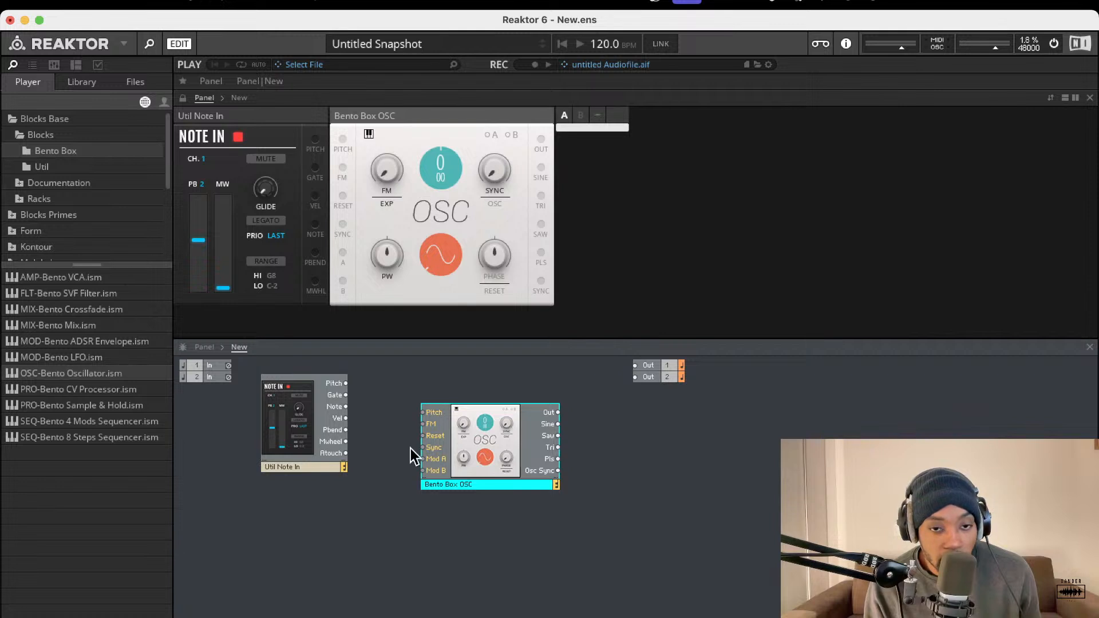
- Set the Bento Box OSC waveform to sawtooth and connect Note In's Pitch output to the oscillator's Pitch input
drag(437, 269, 445, 246)
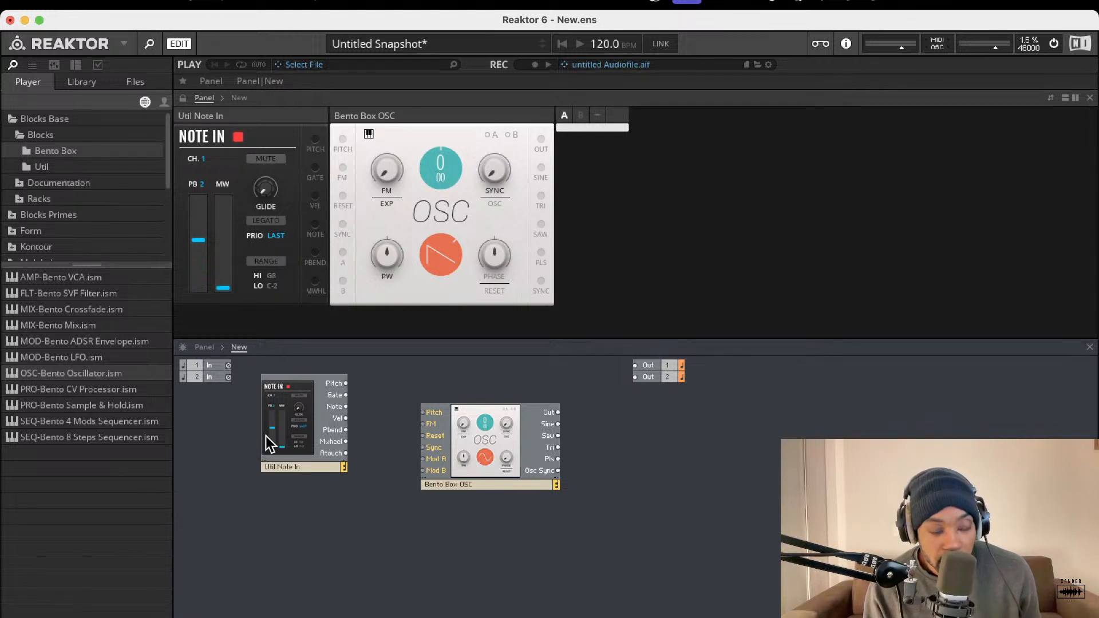
drag(345, 383, 425, 412)
drag(524, 438, 651, 383)
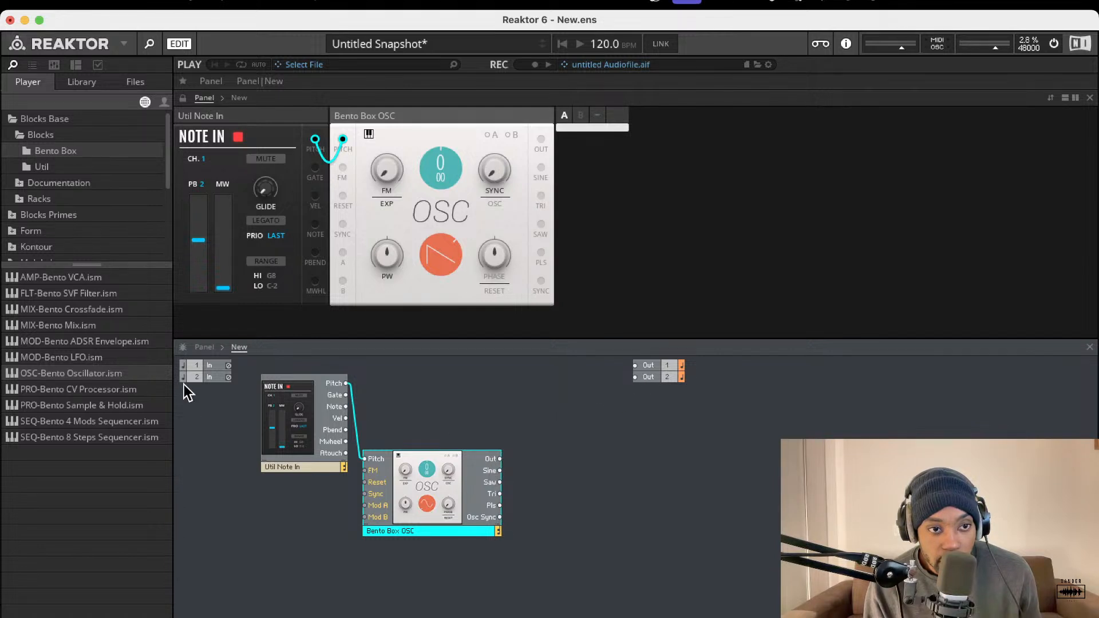
- Add the Bento SVF Filter, Bento LFO, Bento VCA and Util Level Stereo blocks to the structure
drag(103, 298, 543, 474)
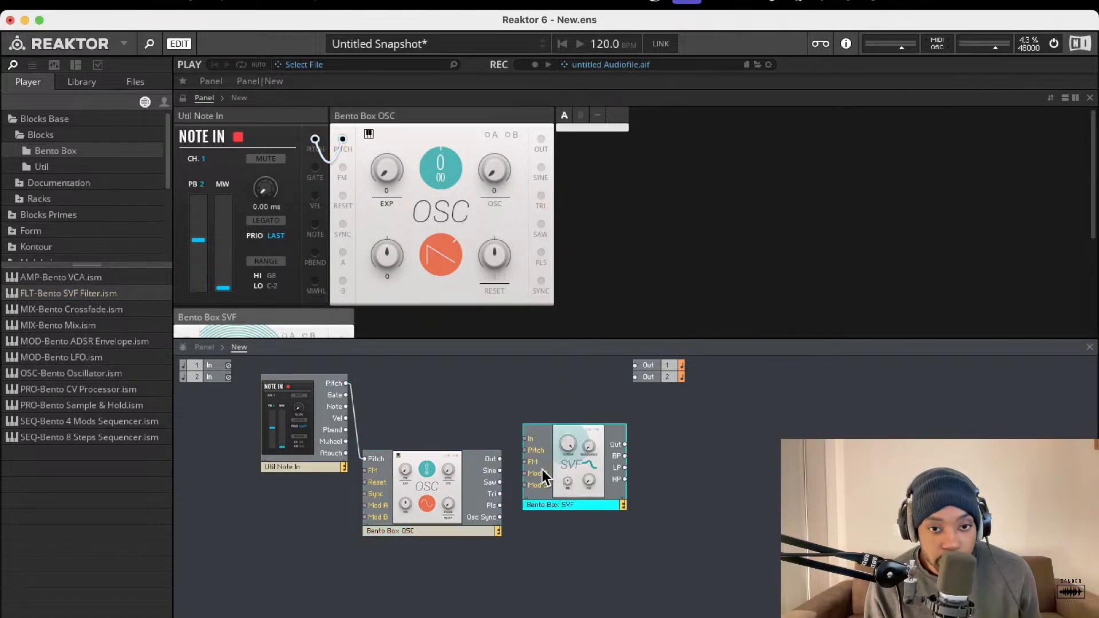
drag(83, 358, 515, 596)
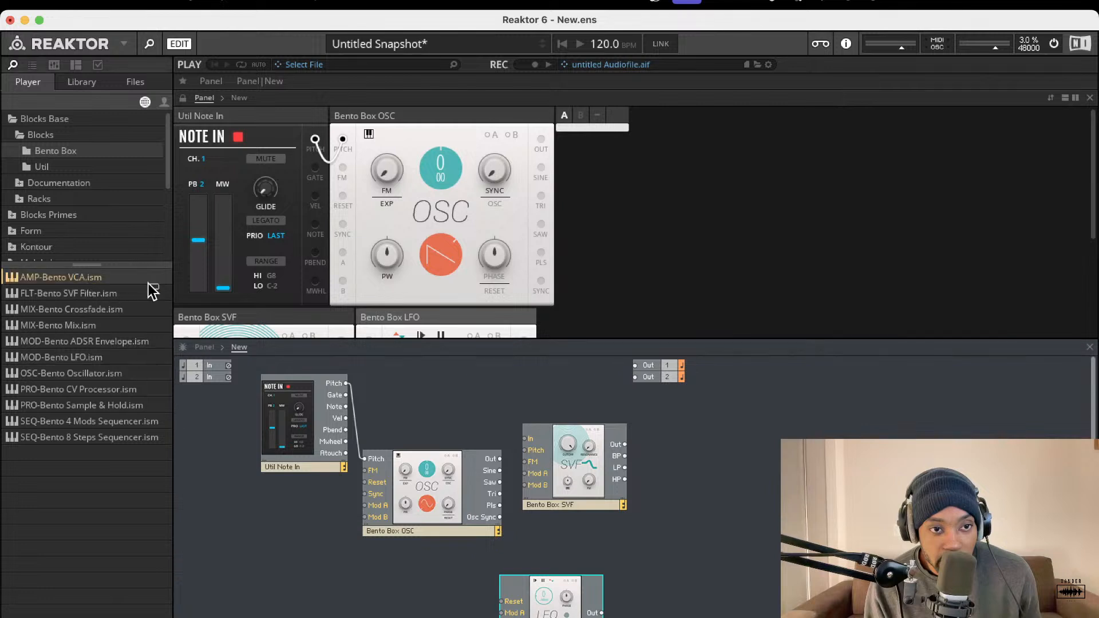
drag(152, 291, 653, 490)
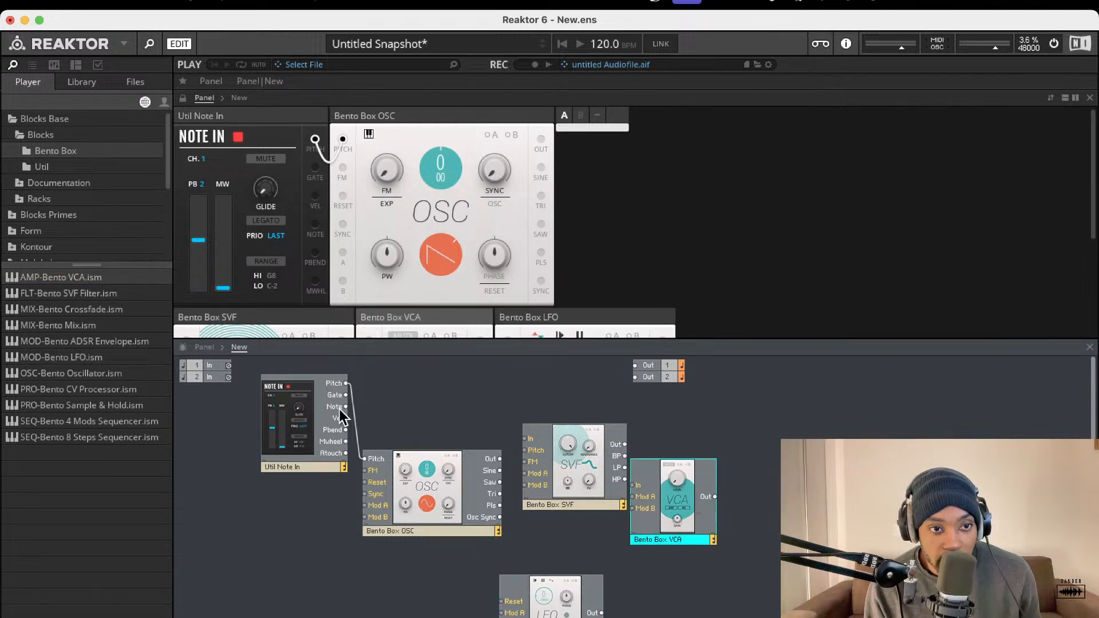
click(50, 167)
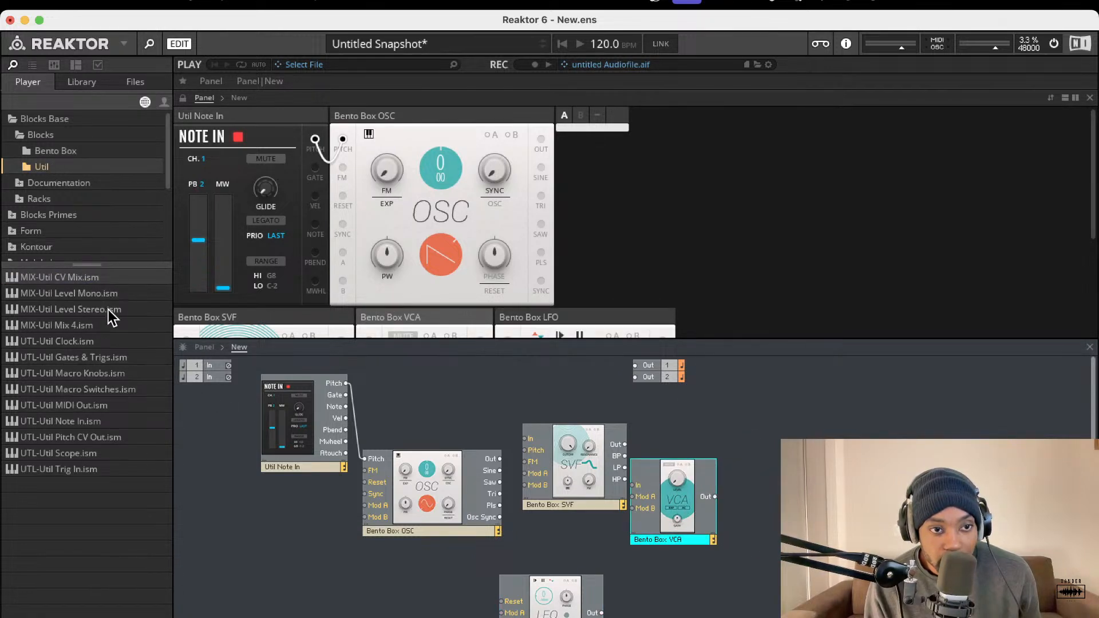
drag(98, 314, 785, 501)
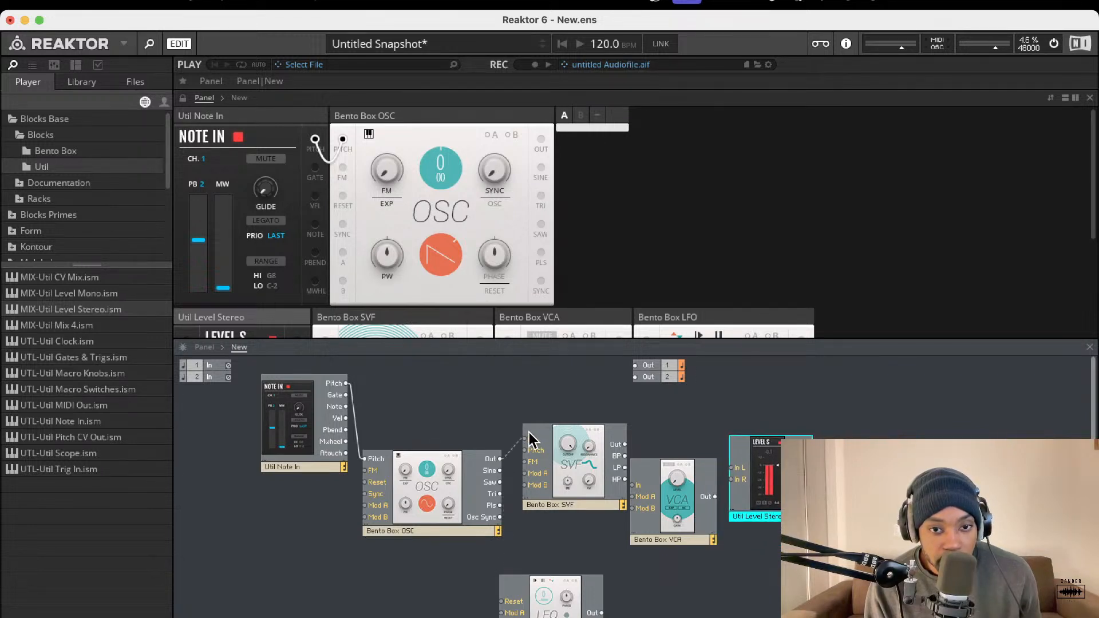
- Wire the oscillator's Out to the SVF filter's In, and the filter's Out to the VCA's In
drag(513, 452, 519, 410)
drag(598, 407, 638, 507)
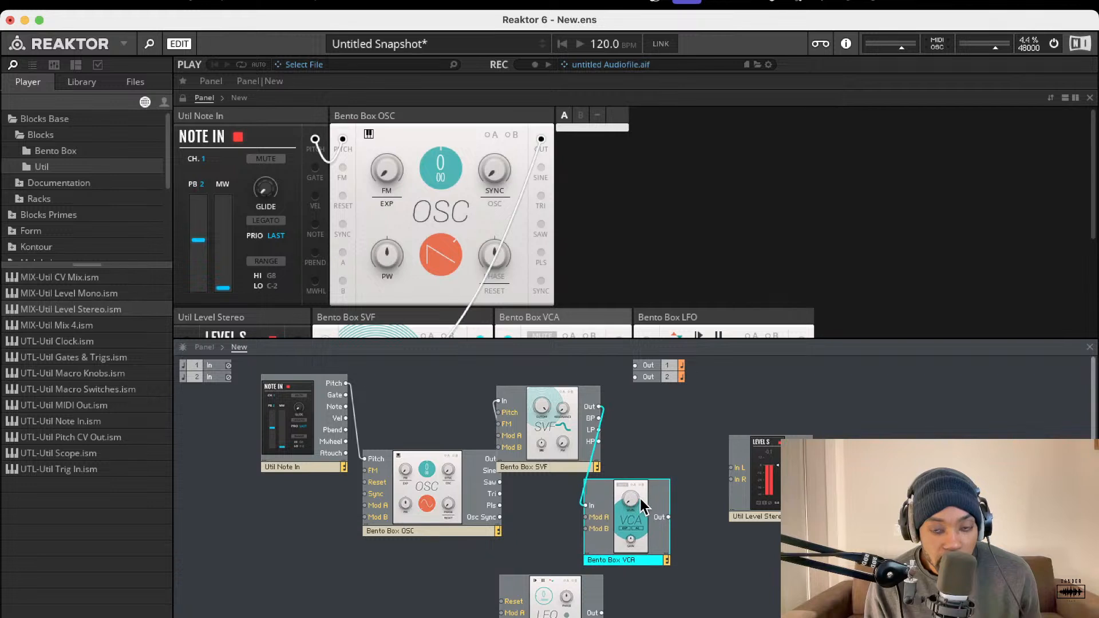
click(718, 493)
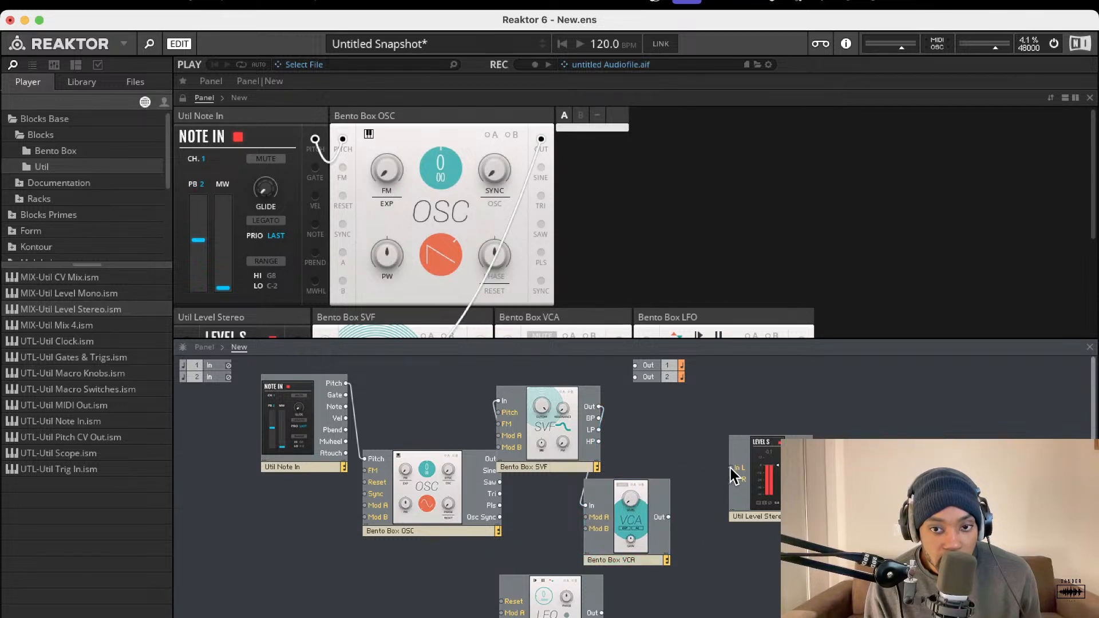
- Connect the VCA's Out to In L and In R of Level Stereo, and its two outputs to ensemble outputs 1 and 2
drag(733, 469, 669, 518)
drag(810, 469, 634, 366)
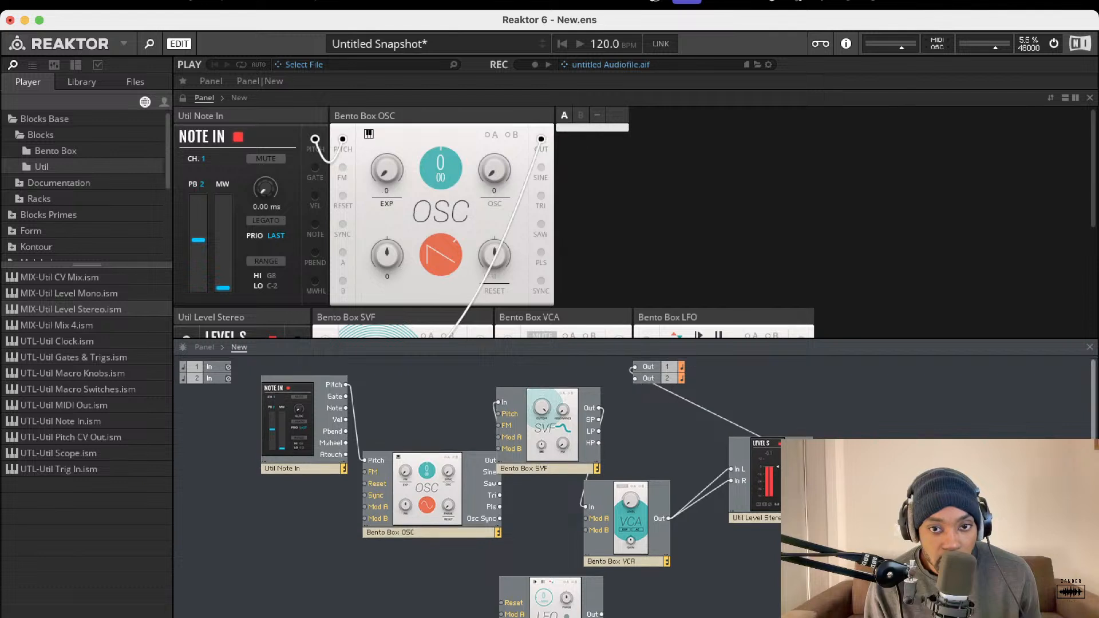
drag(810, 480, 632, 378)
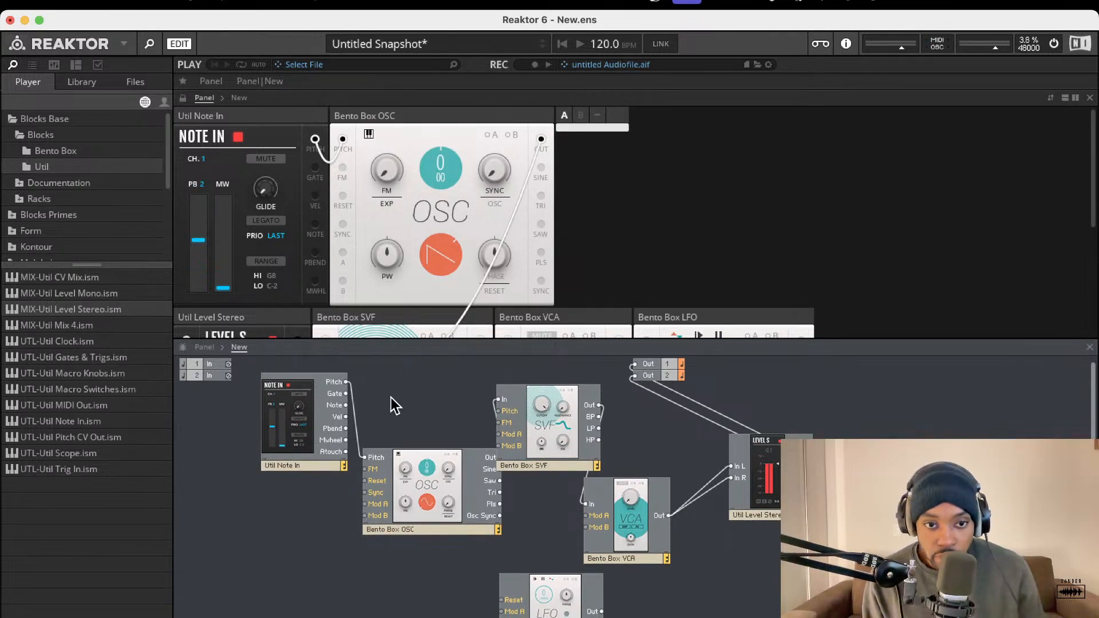
- Raise the Level knob of the Bento Box VCA slightly to let the oscillator signal through
scroll(510, 266, down, 5)
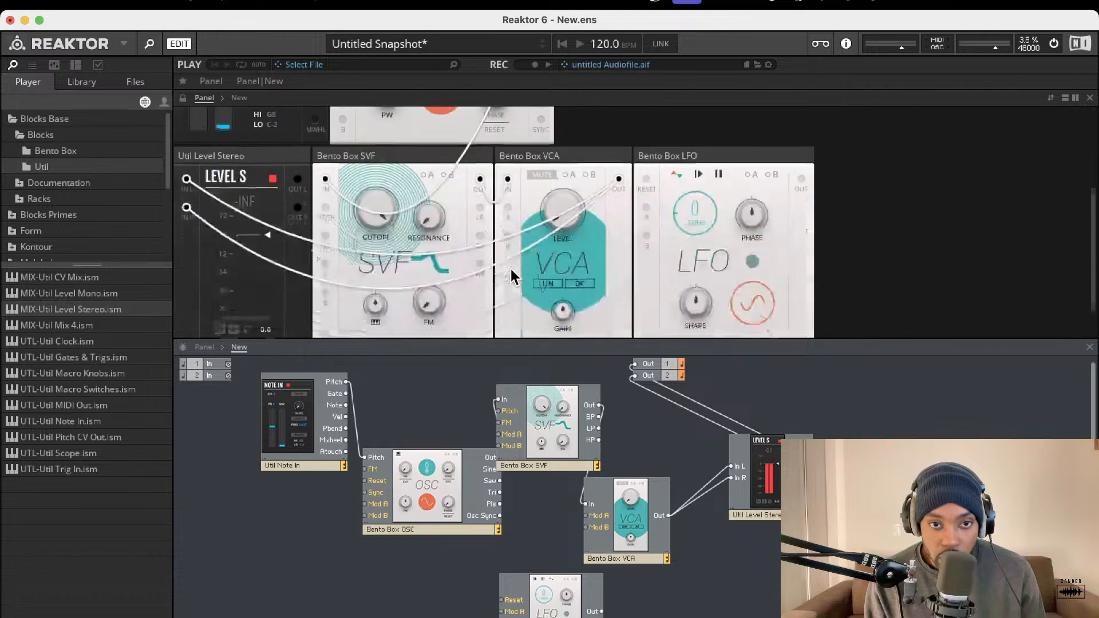
drag(555, 217, 555, 171)
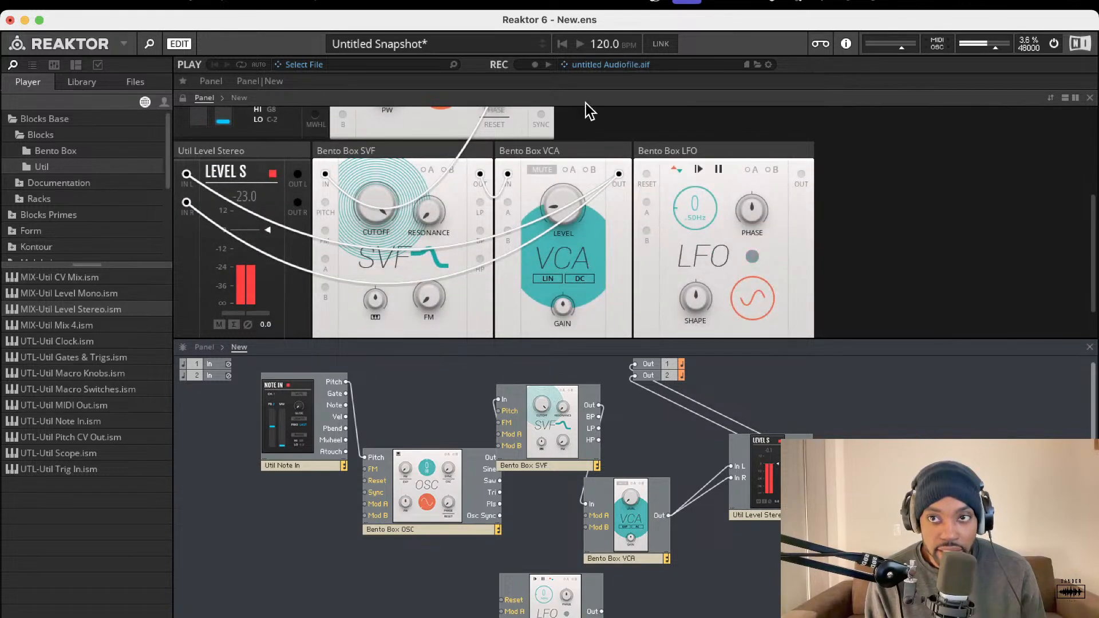
- Connect the LFO's Out to the SVF filter's Mod A input and set the LFO rate to .32 Hz
drag(597, 616, 500, 435)
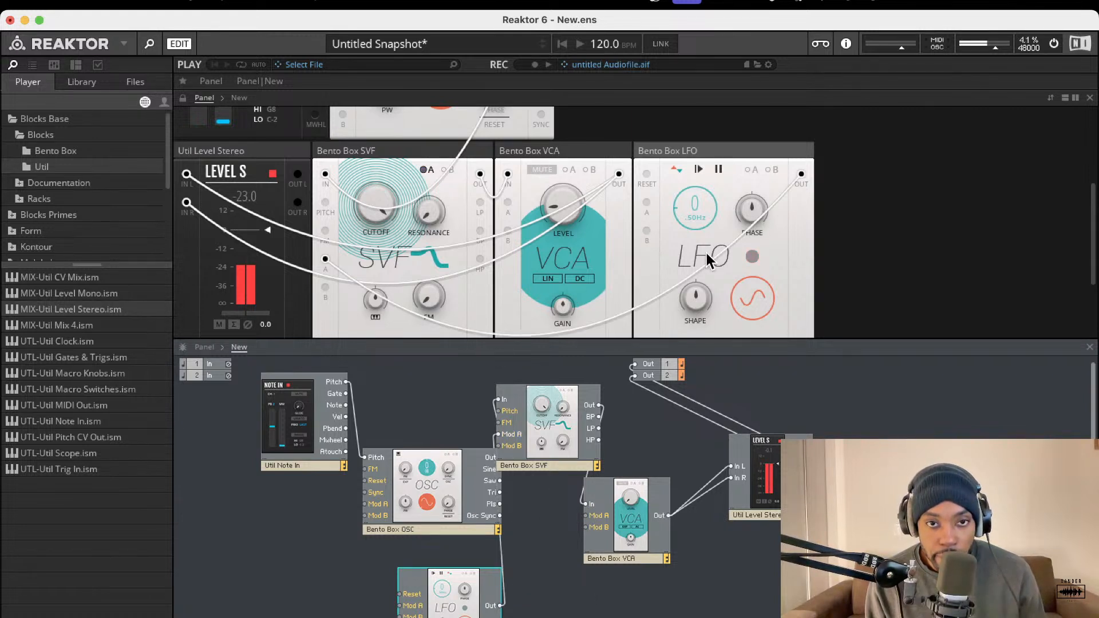
drag(685, 197, 673, 195)
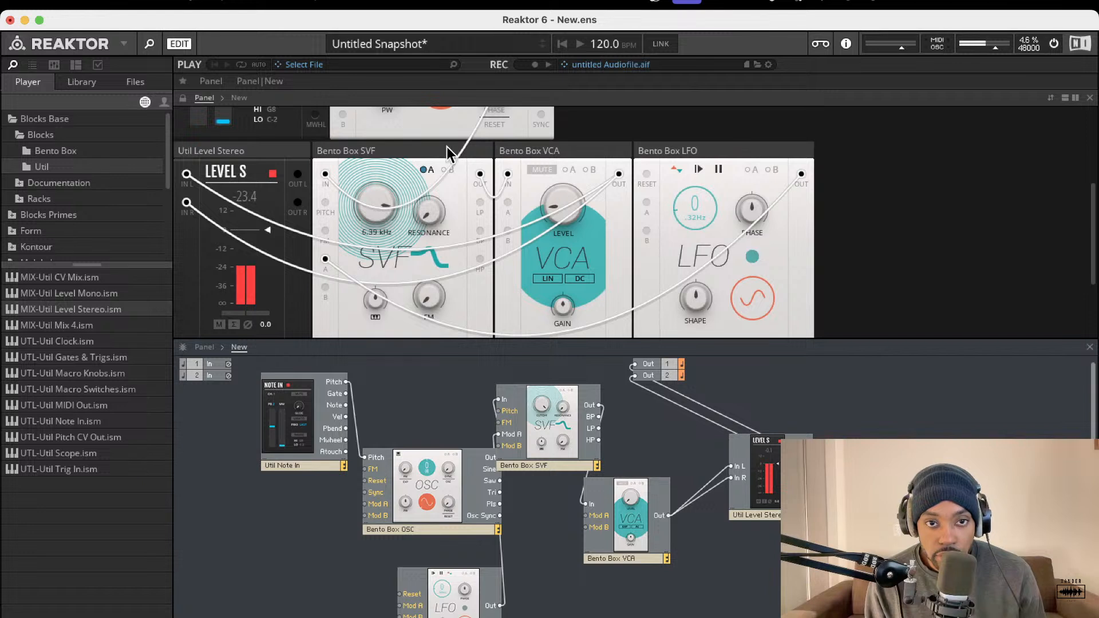
- Apply Mod A modulation to the SVF filter's keyboard-tracking knob and set that knob to 46
click(431, 169)
drag(451, 214, 450, 128)
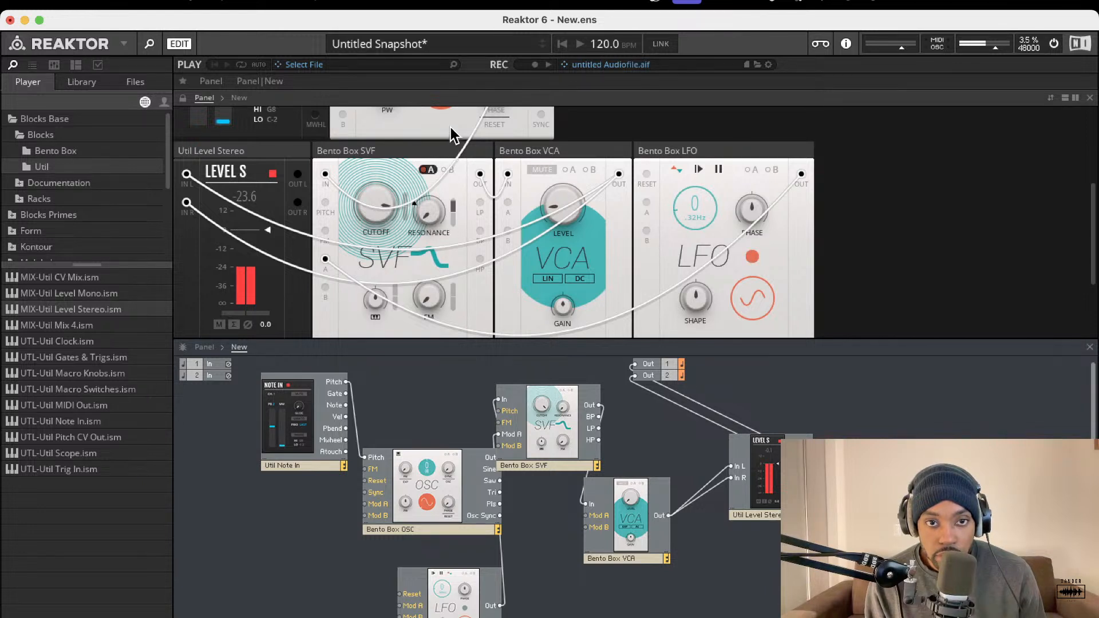
double_click(455, 219)
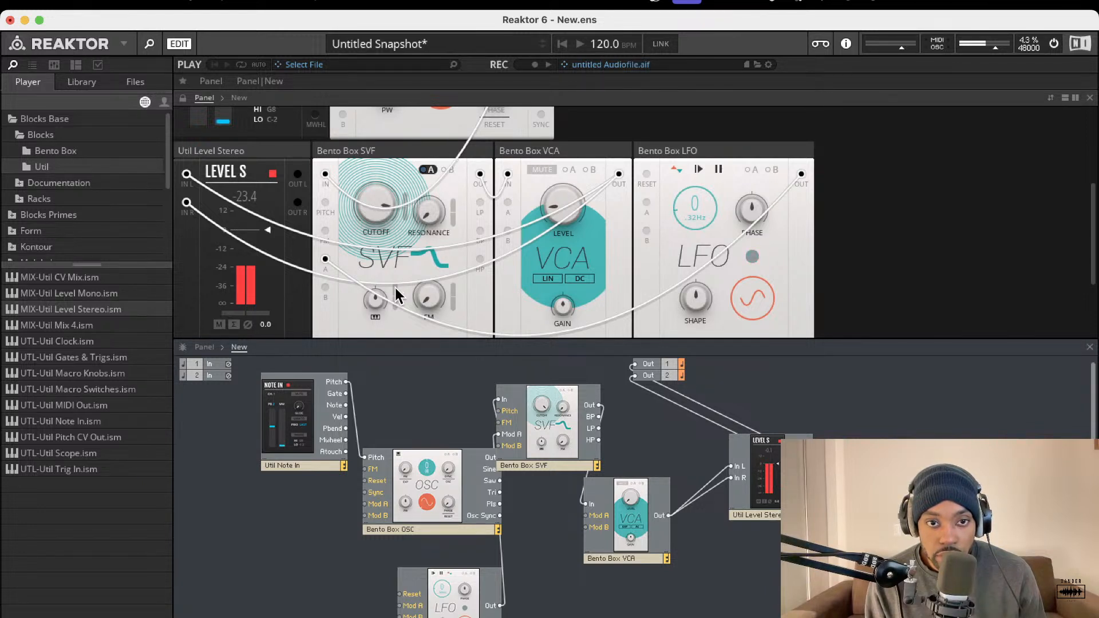
drag(398, 286, 402, 205)
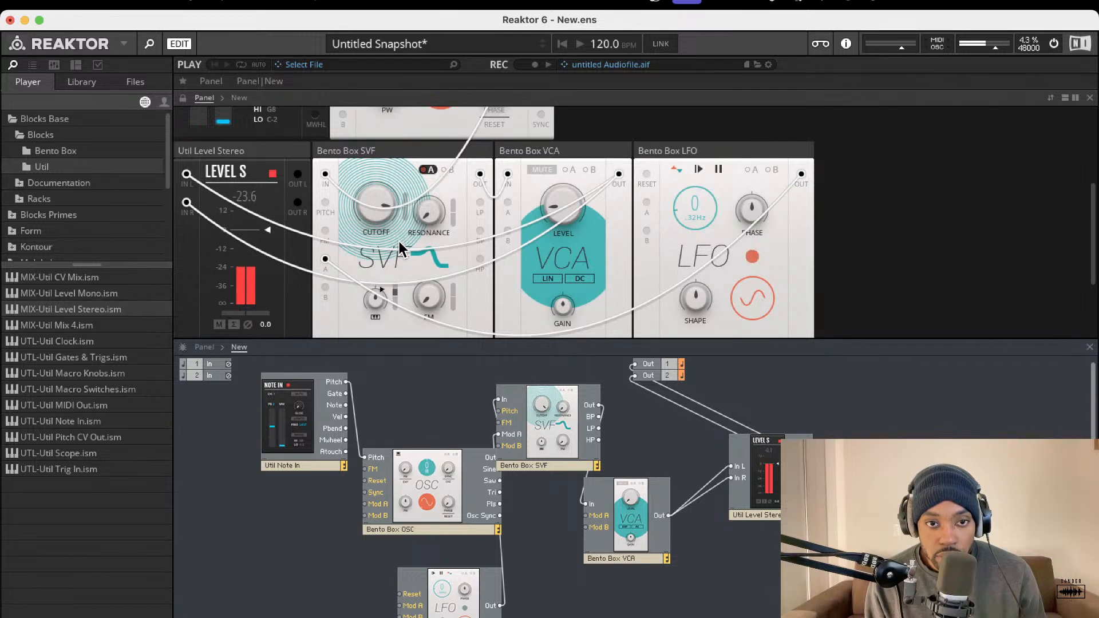
drag(375, 298, 383, 256)
drag(375, 306, 376, 318)
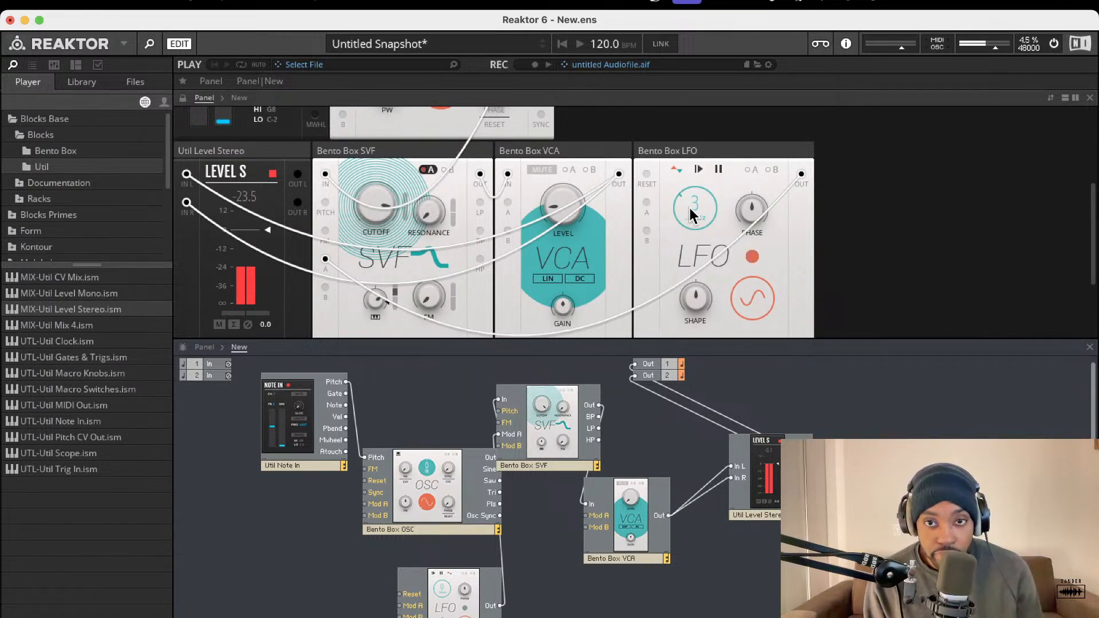
- Set the Bento Box LFO's rate to 3.17 Hz
drag(689, 205, 699, 98)
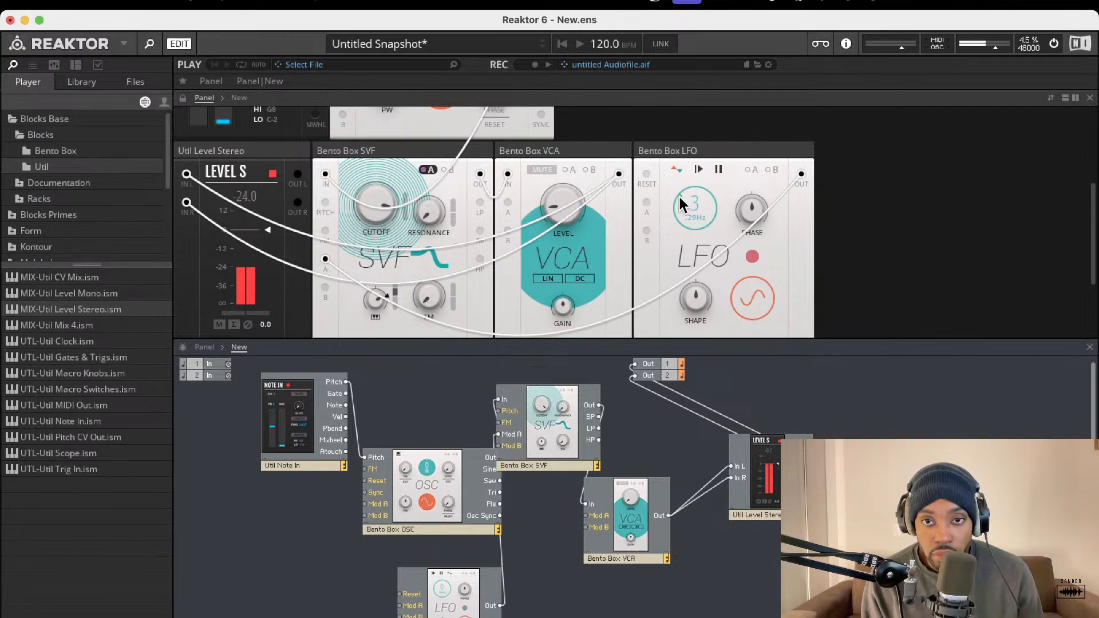
drag(679, 197, 676, 198)
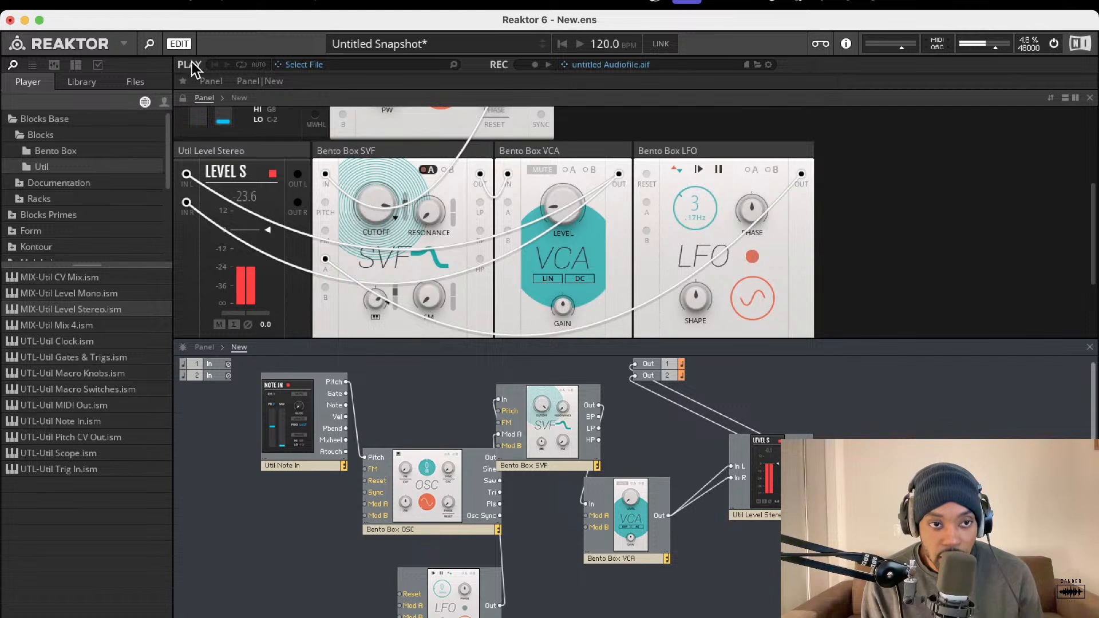
- With the audio engine switched off, add a Util Scope fed by the VCA's Out, and switch the audio back on
click(1054, 43)
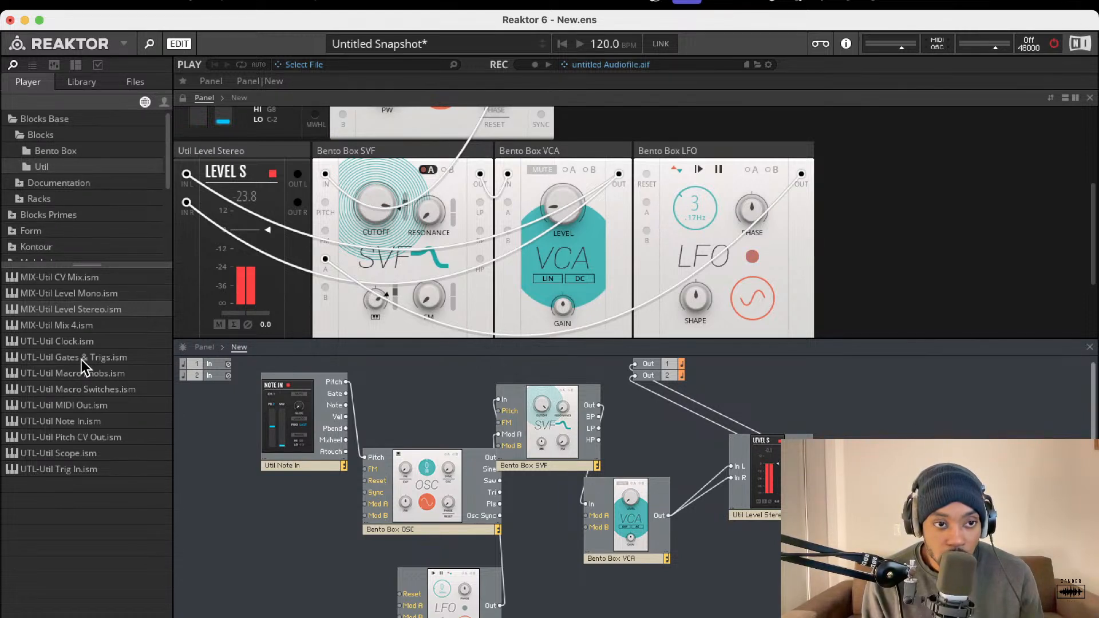
double_click(81, 455)
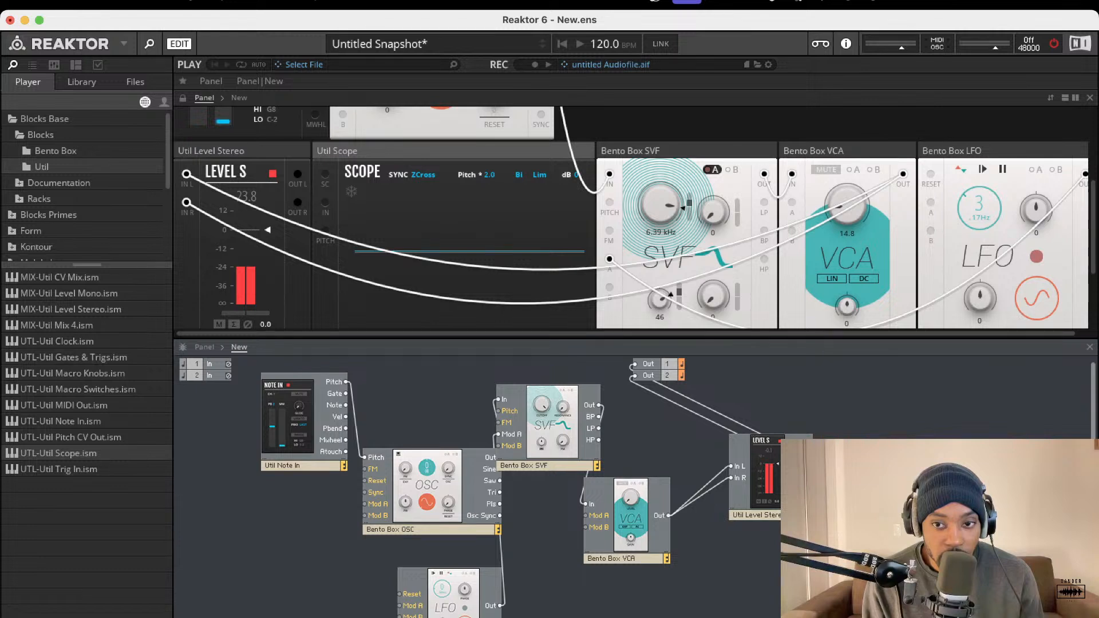
mouse_move(665, 498)
mouse_down()
mouse_move(664, 518)
mouse_move(600, 435)
mouse_move(666, 518)
mouse_up()
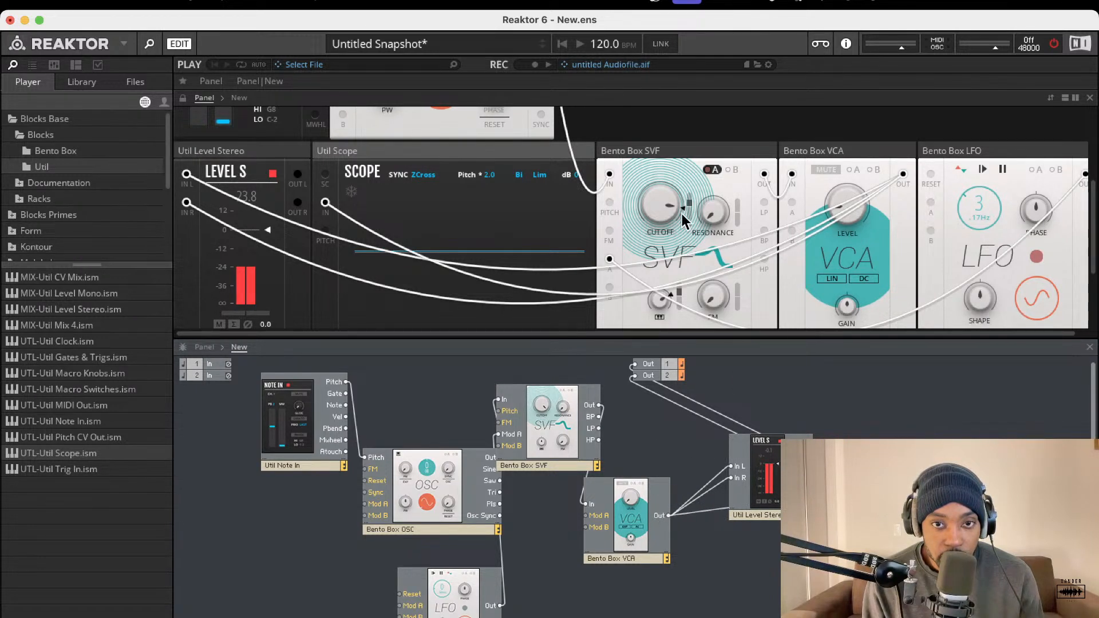
click(1058, 46)
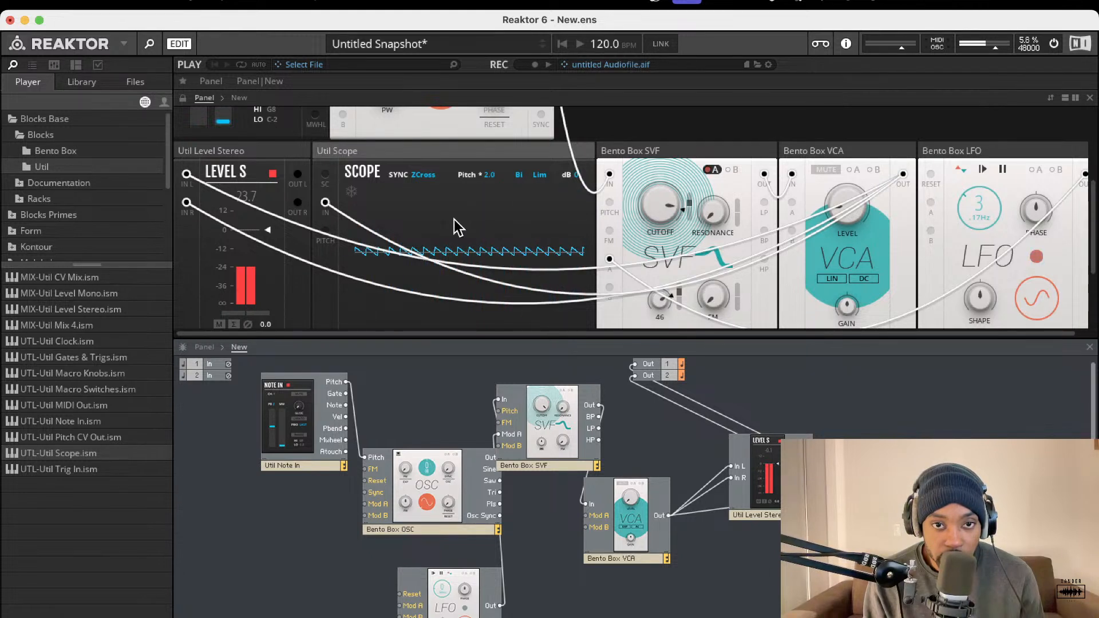
- Sweep the oscillator's waveform from sine through sawtooth to square and try its pulse width at 68 while watching the scope
scroll(593, 315, down, 1)
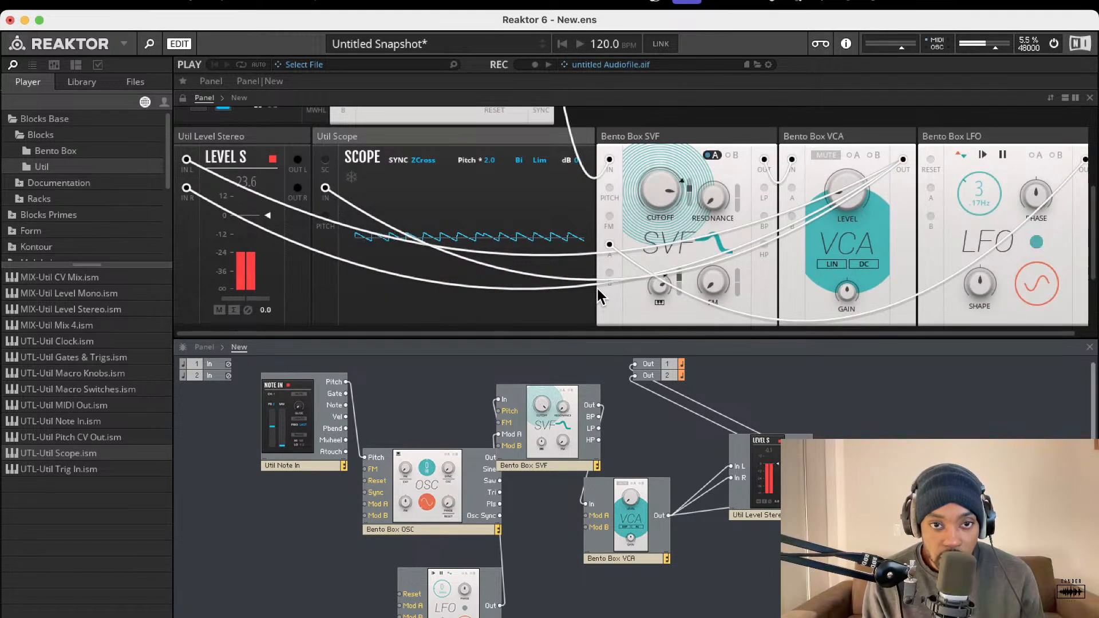
scroll(490, 237, up, 5)
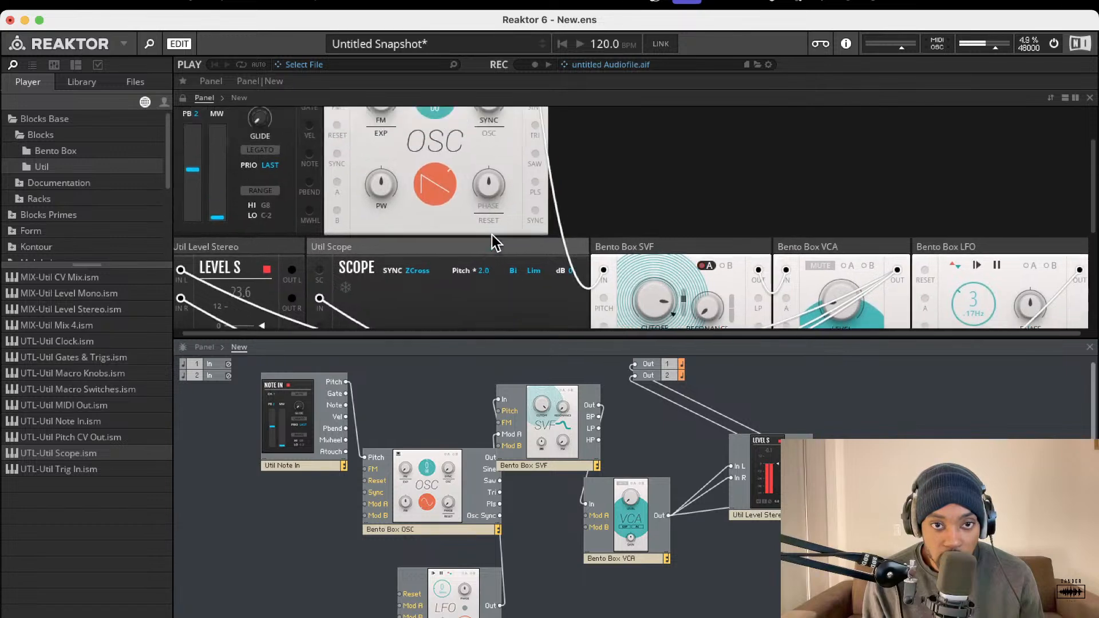
scroll(484, 241, down, 1)
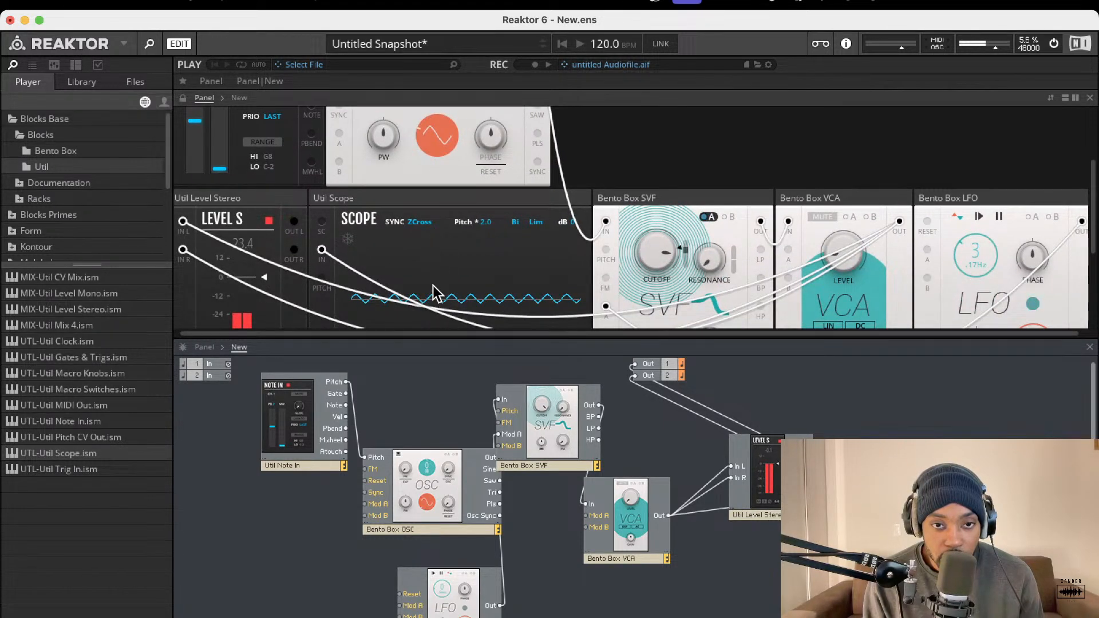
drag(432, 239, 431, 98)
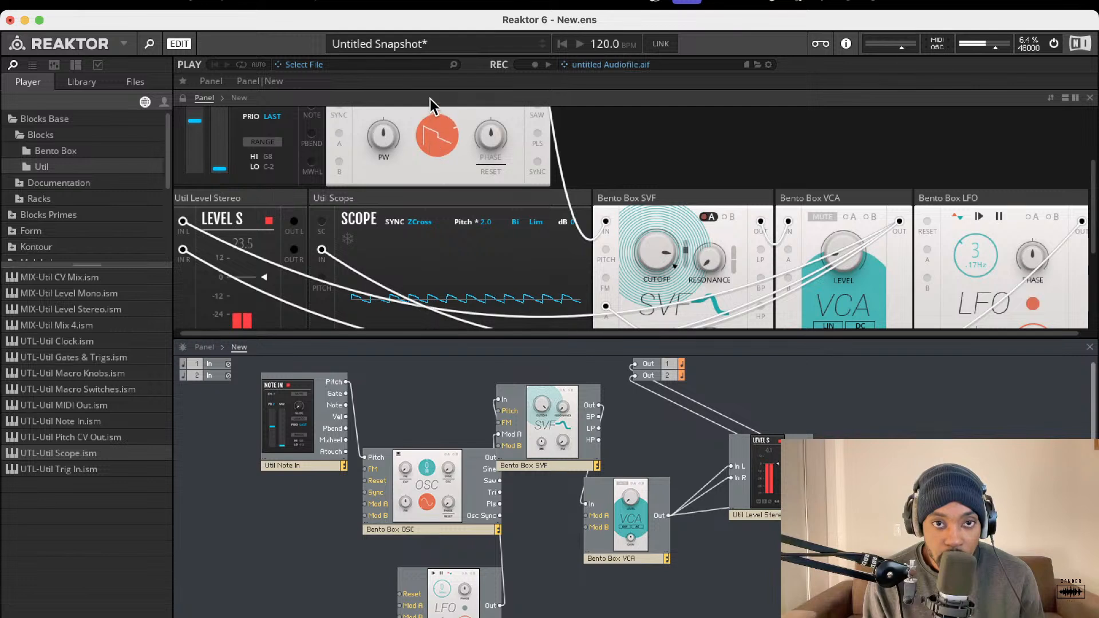
drag(426, 136, 446, 88)
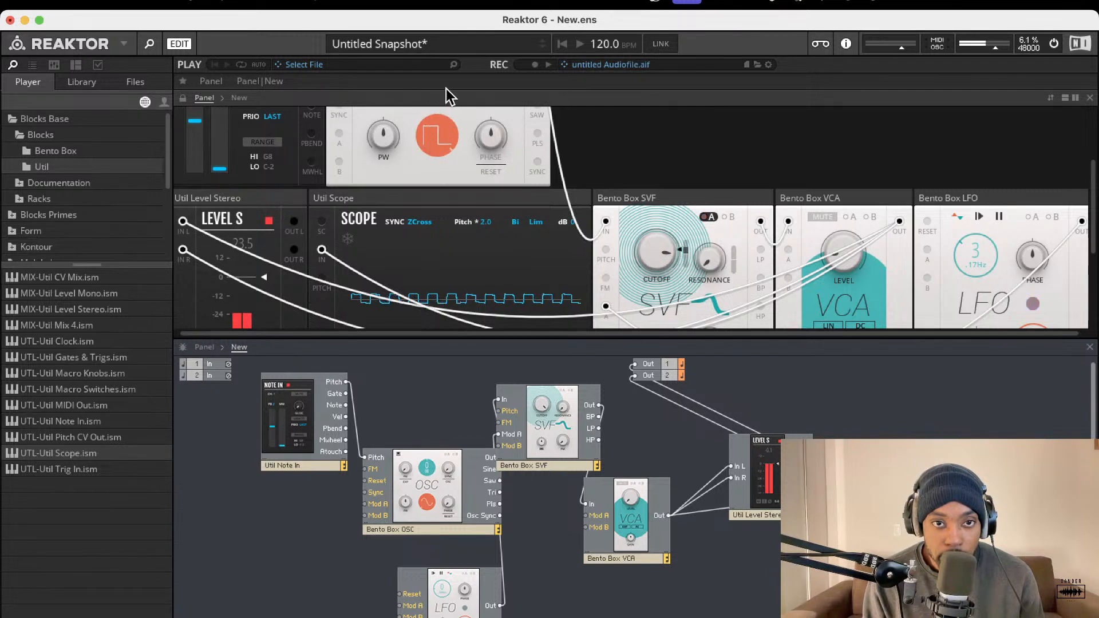
drag(385, 141, 393, 87)
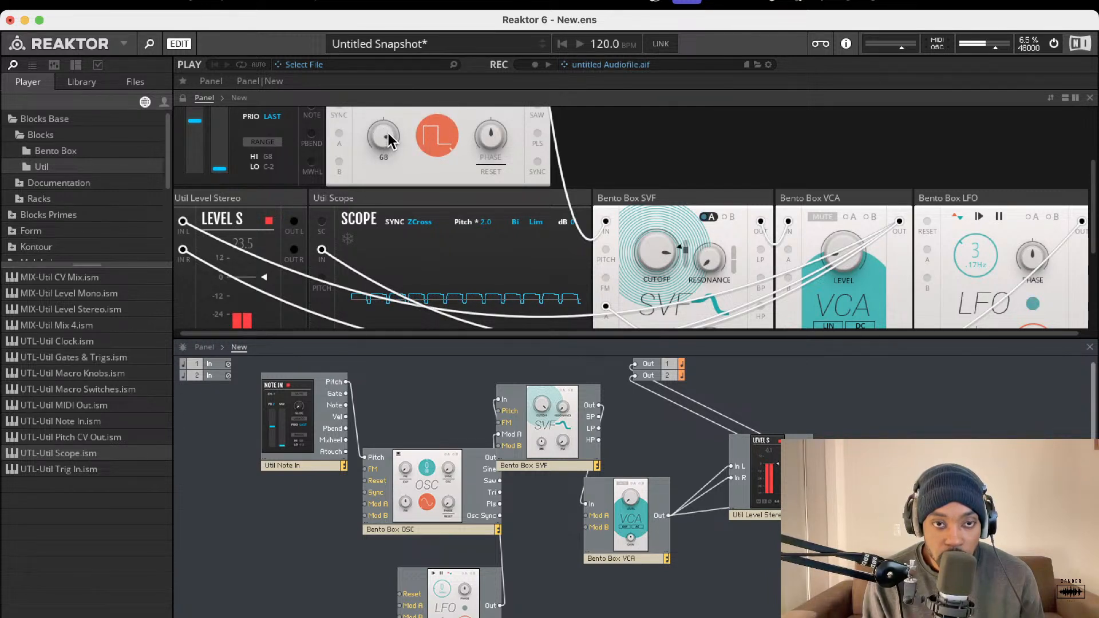
mouse_move(388, 140)
mouse_down()
mouse_move(394, 292)
mouse_move(387, 136)
mouse_up()
- Set the oscillator's waveform to sawtooth
scroll(387, 136, up, 3)
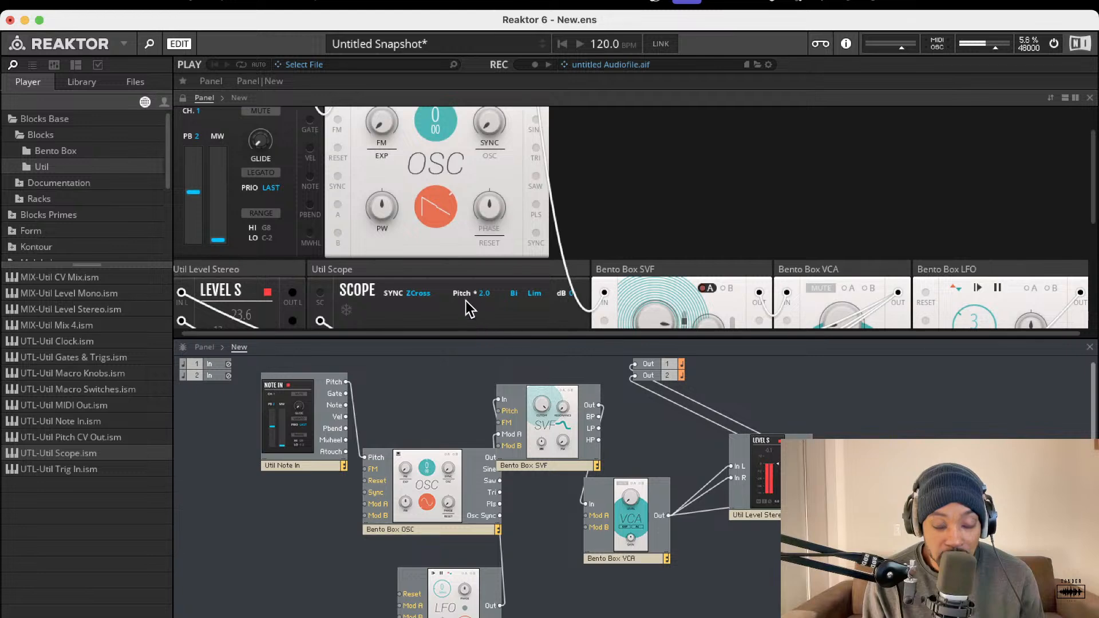
scroll(455, 262, down, 3)
drag(433, 150, 438, 171)
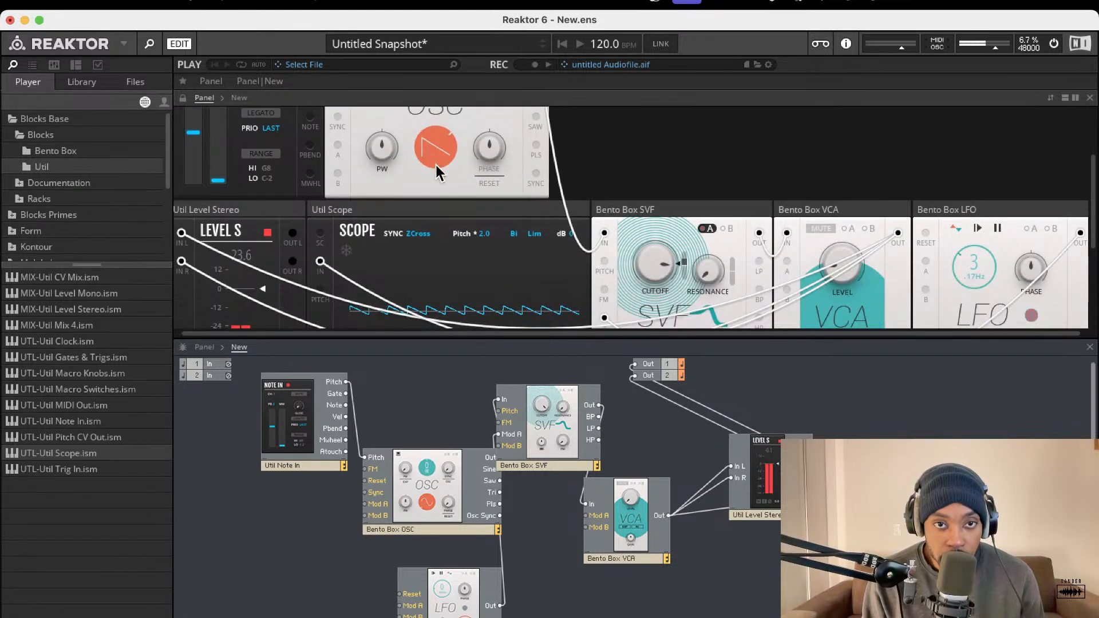
- Duplicate the Bento Box OSC block and place the two oscillators one below the other in the structure
click(458, 514)
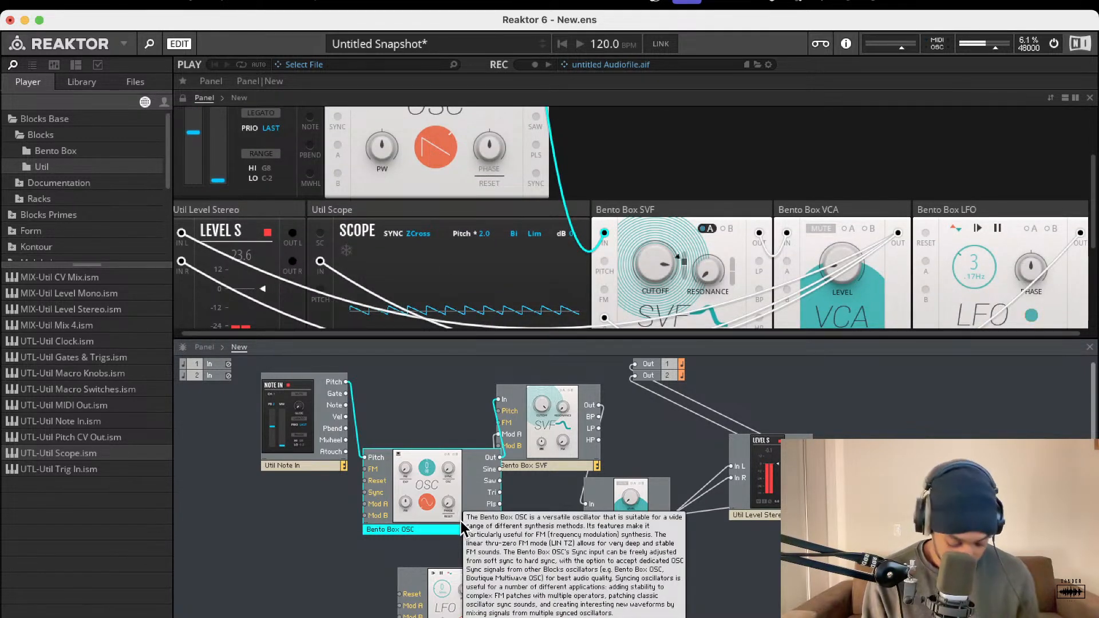
key(super+d)
mouse_move(449, 529)
mouse_down()
mouse_move(423, 617)
mouse_move(583, 617)
mouse_move(474, 533)
mouse_move(455, 535)
mouse_up()
- Set the waveform of the oscillator feeding the filter to sawtooth and detune the other oscillator to -38
scroll(585, 239, up, 2)
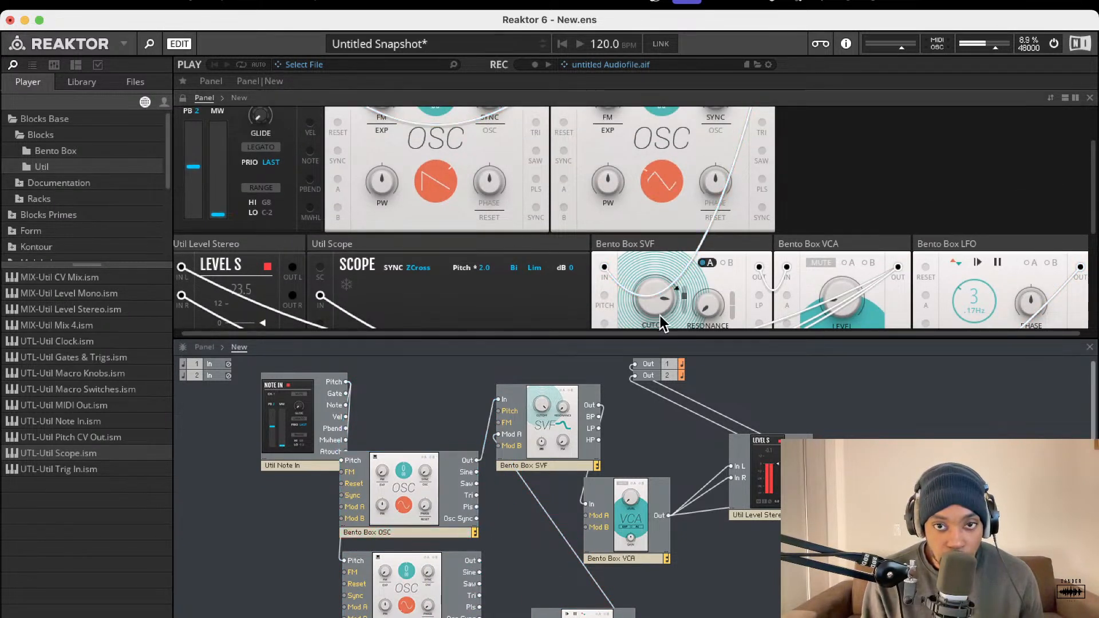
click(663, 168)
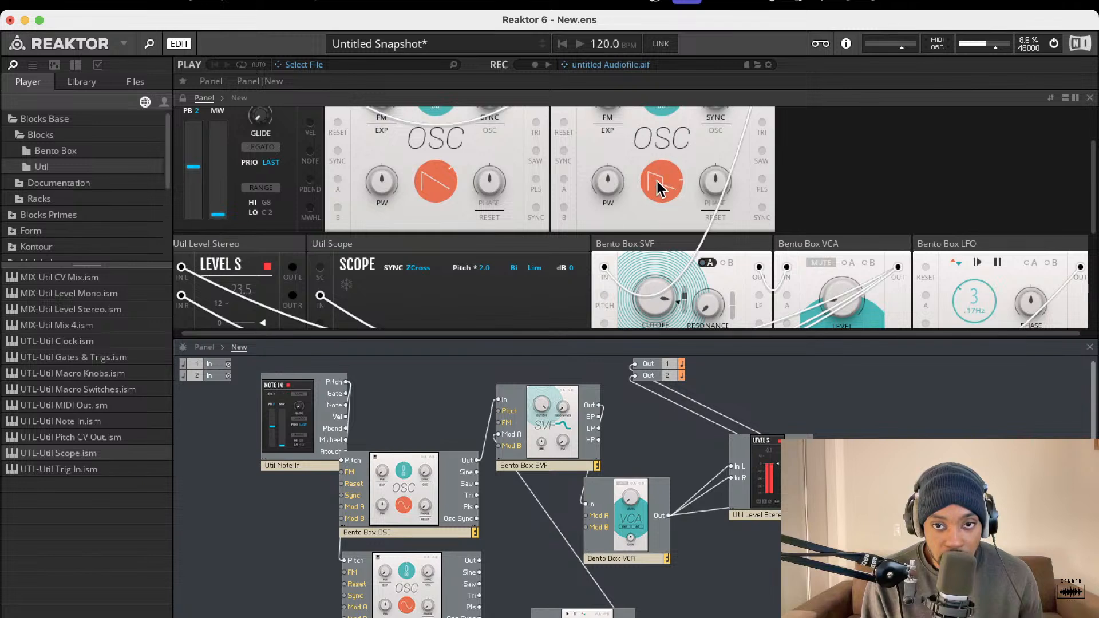
scroll(599, 186, up, 4)
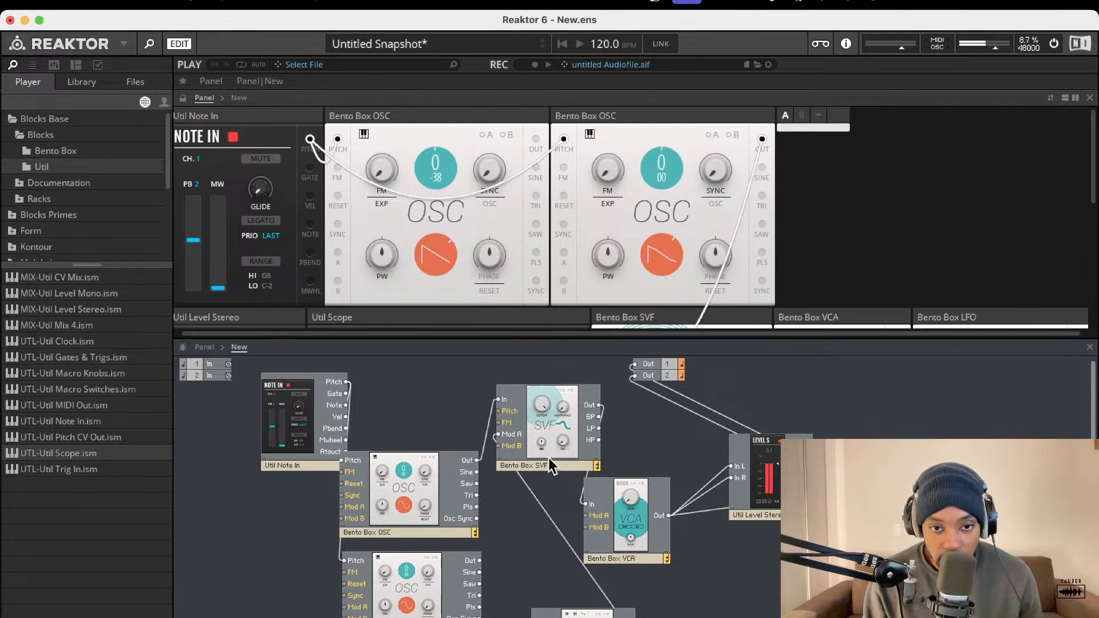
- Move the SVF block aside and add a Bento Box Mix block to the structure
drag(551, 452, 574, 446)
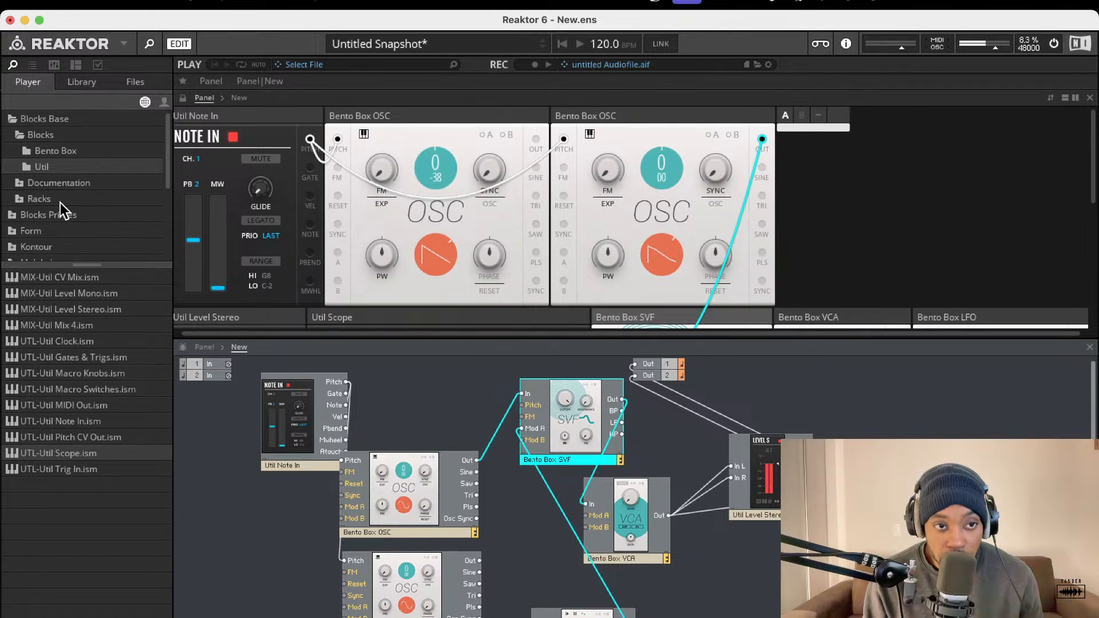
click(66, 153)
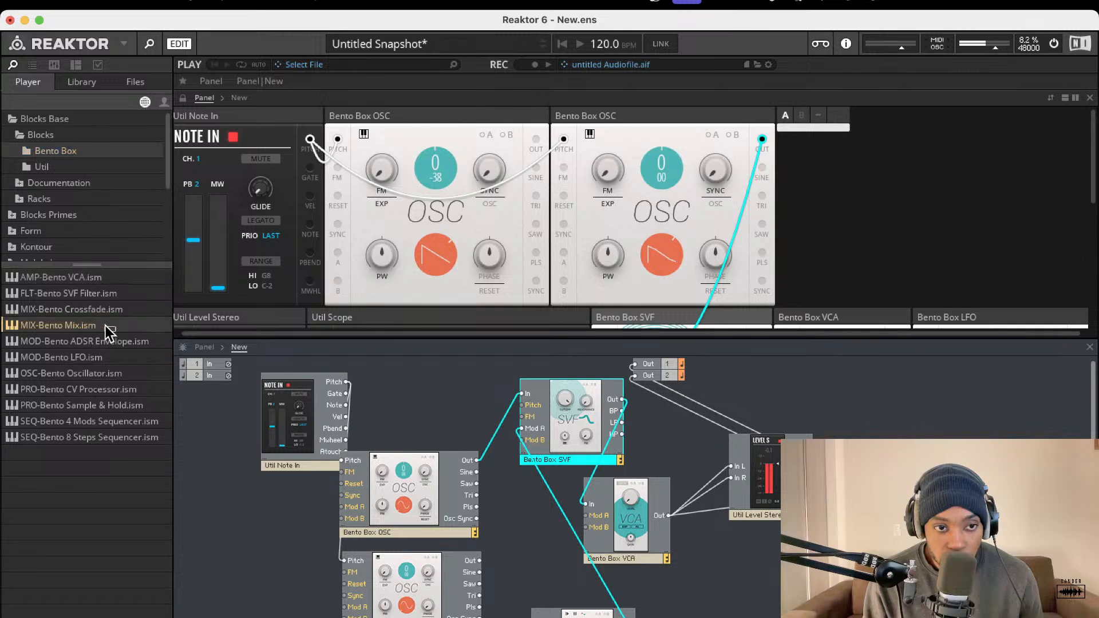
drag(58, 326, 549, 496)
drag(477, 460, 545, 512)
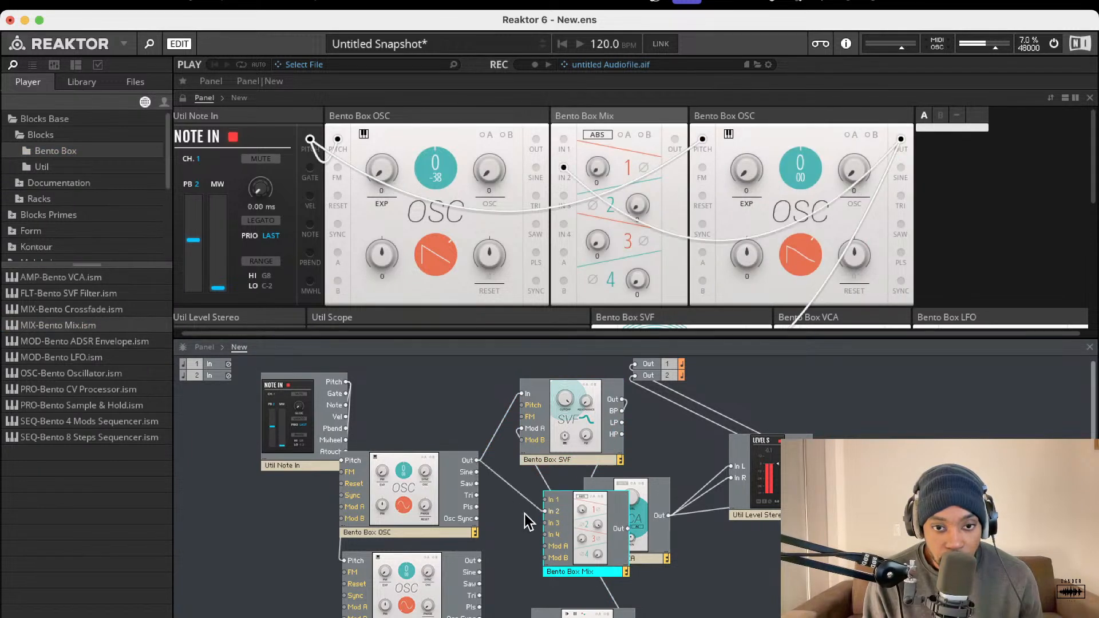
click(513, 505)
click(526, 499)
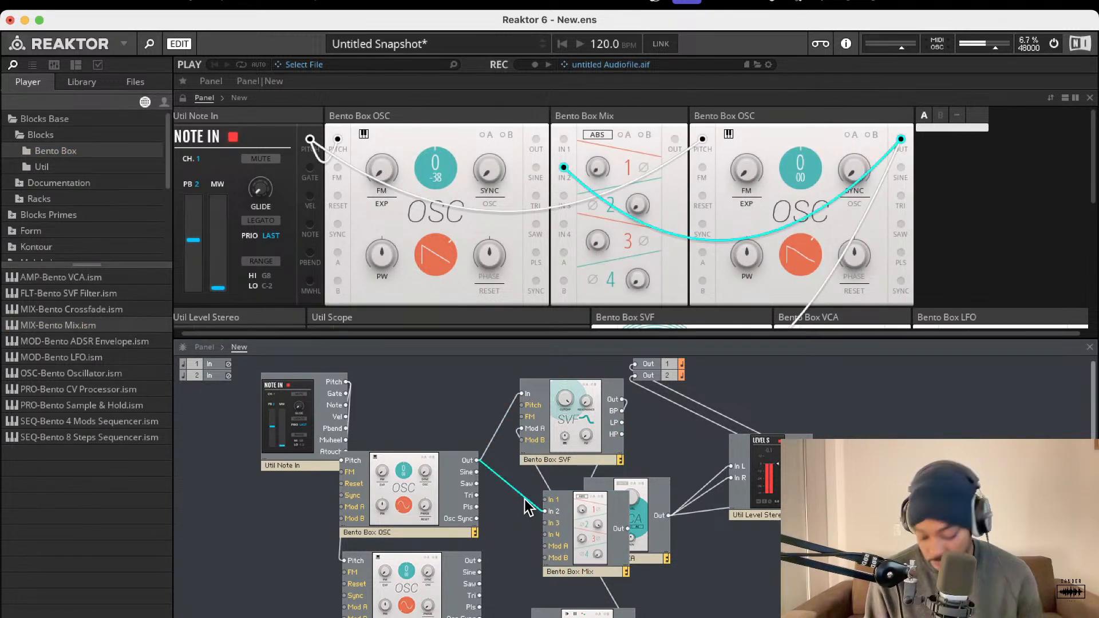
key(Delete)
- Wire the two oscillators' Outs to the mixer's In 1 and In 2 and its Out to the SVF's In, spacing the blocks apart
drag(545, 500, 477, 461)
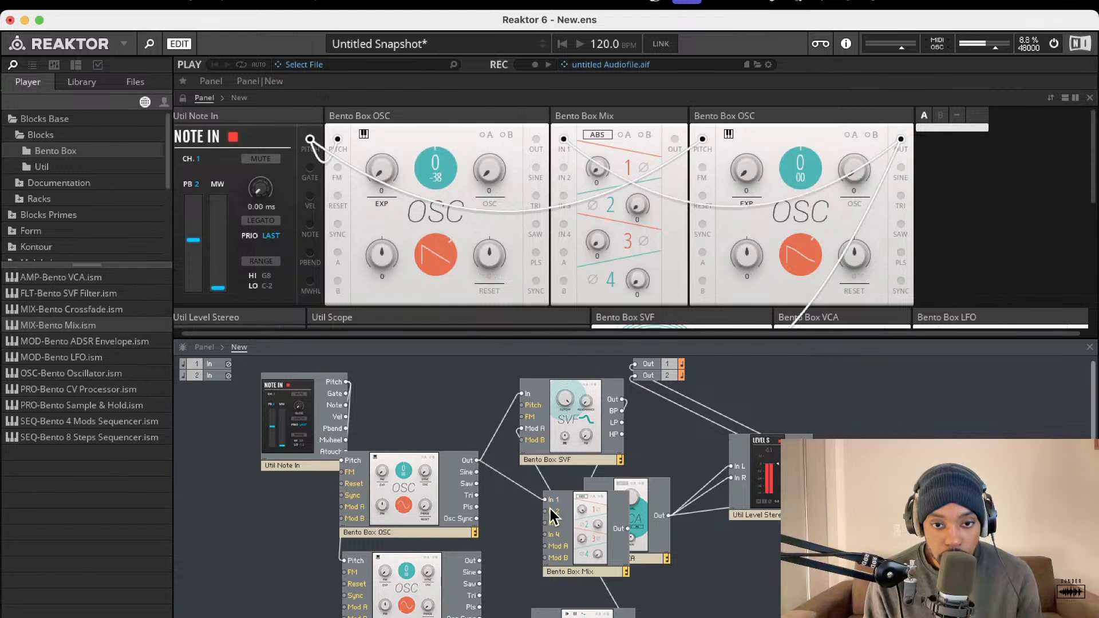
drag(545, 511, 479, 561)
drag(573, 530, 515, 531)
drag(527, 397, 570, 526)
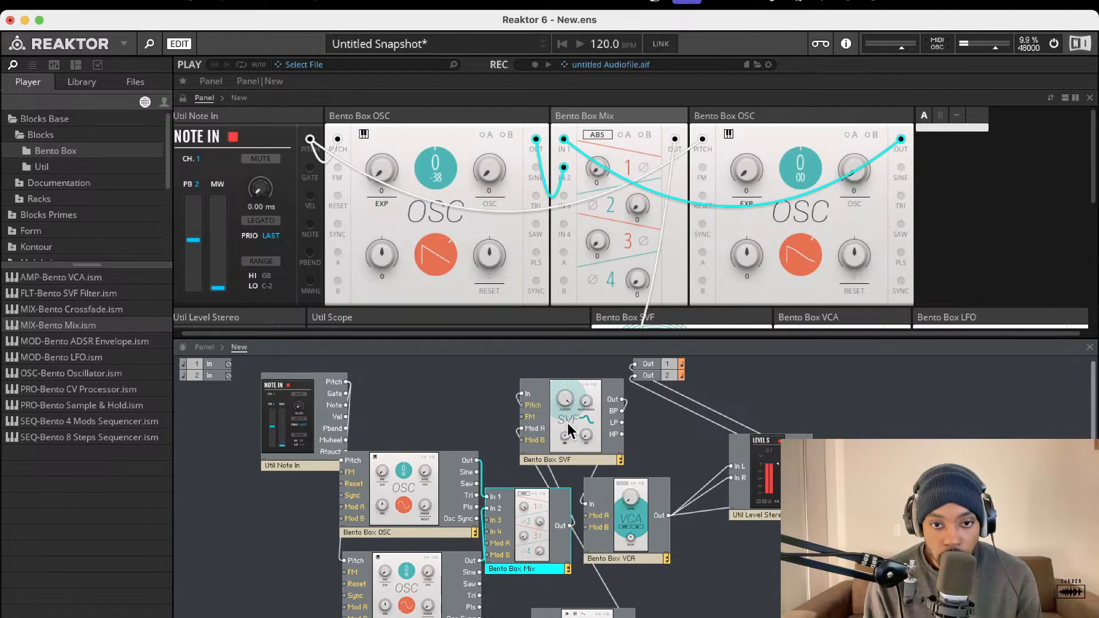
drag(570, 434, 602, 438)
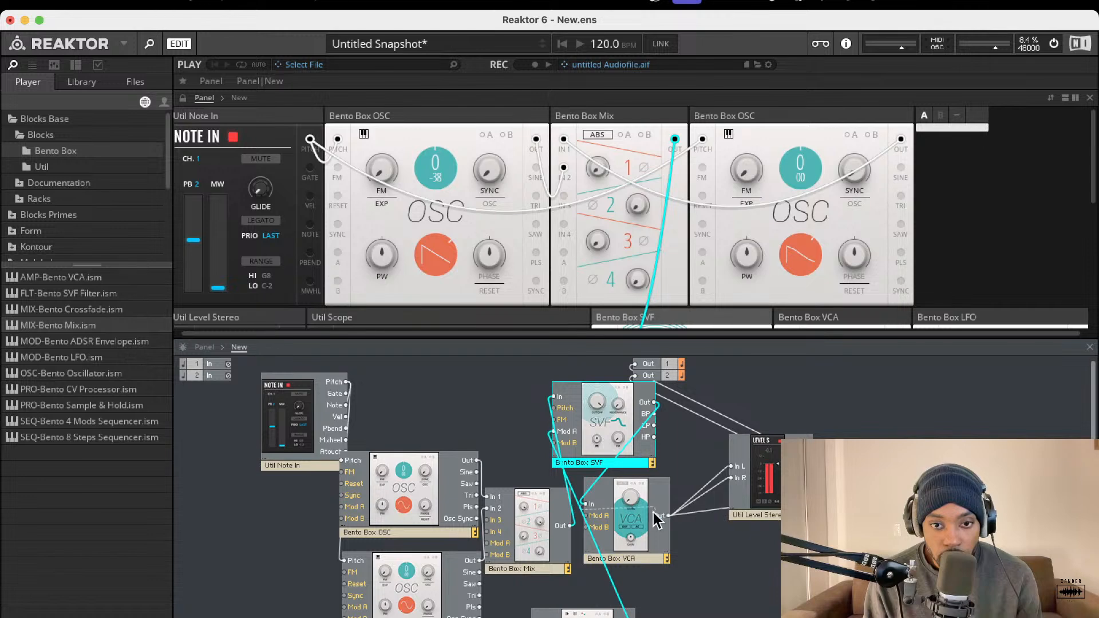
drag(643, 520, 700, 532)
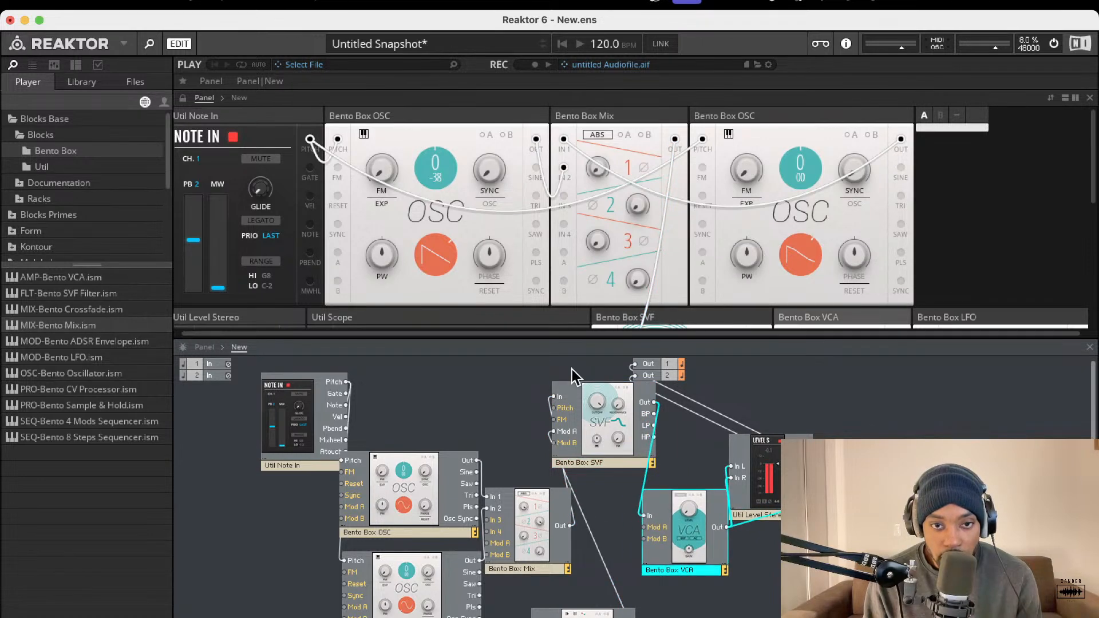
- Raise the mixer's channel 1 level, set channel 2 to 18.4, and check the mixed waveform on the scope
scroll(573, 275, down, 3)
scroll(603, 171, up, 3)
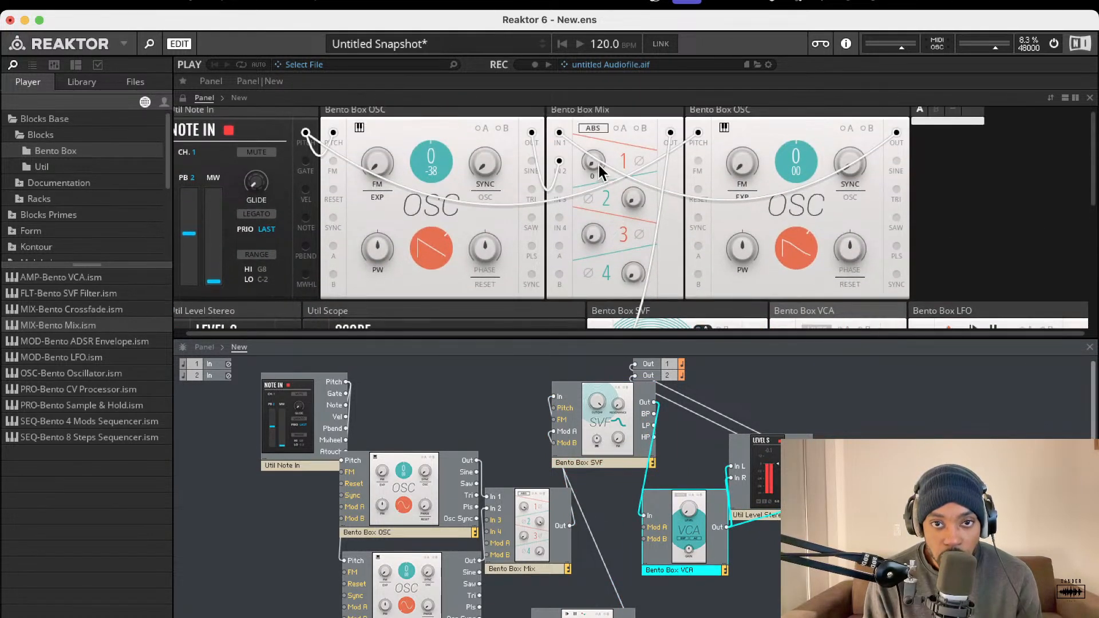
drag(596, 164, 594, 86)
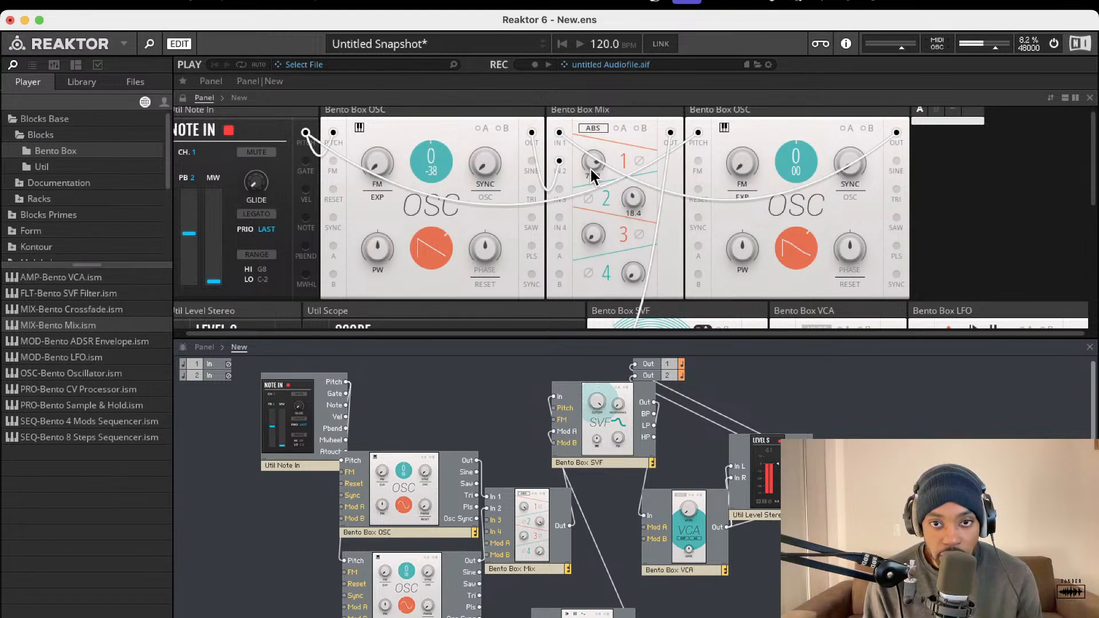
scroll(558, 264, down, 7)
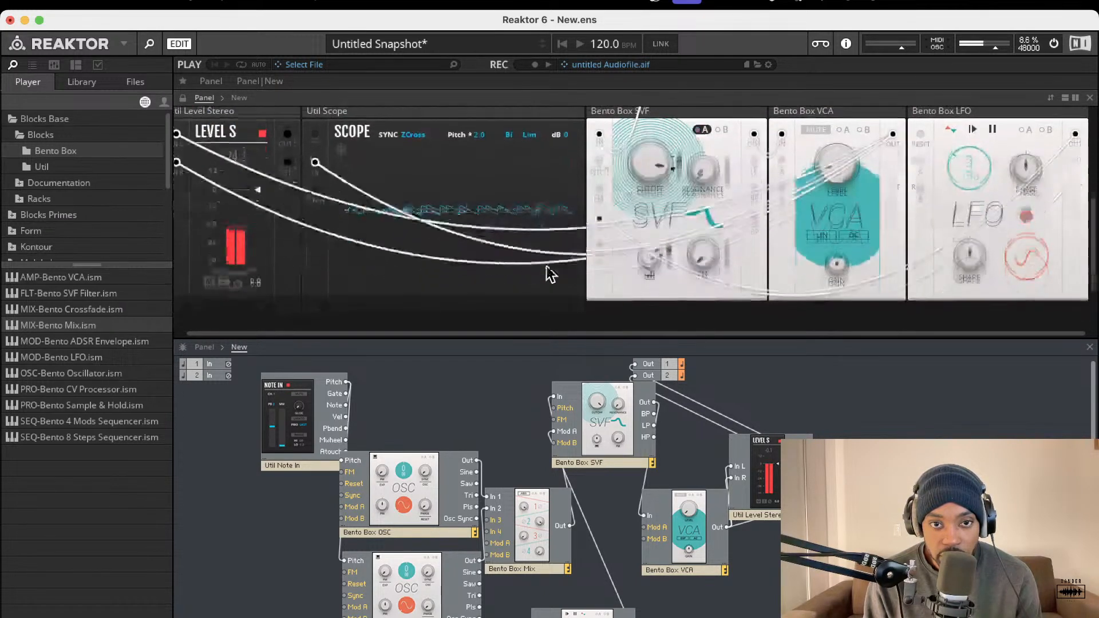
scroll(518, 232, up, 1)
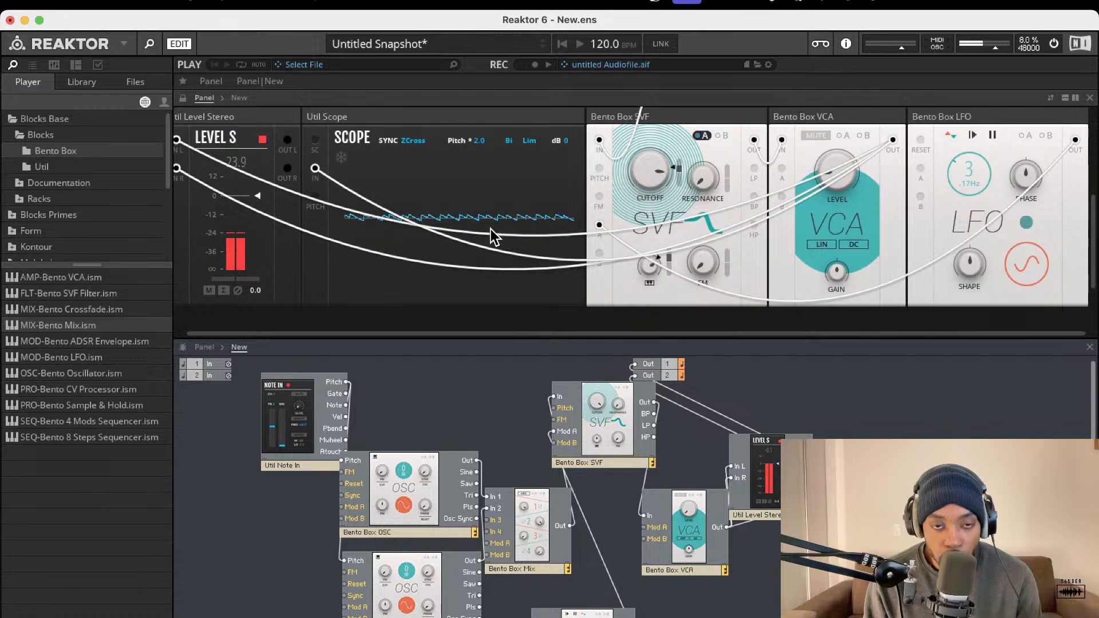
scroll(475, 226, up, 1)
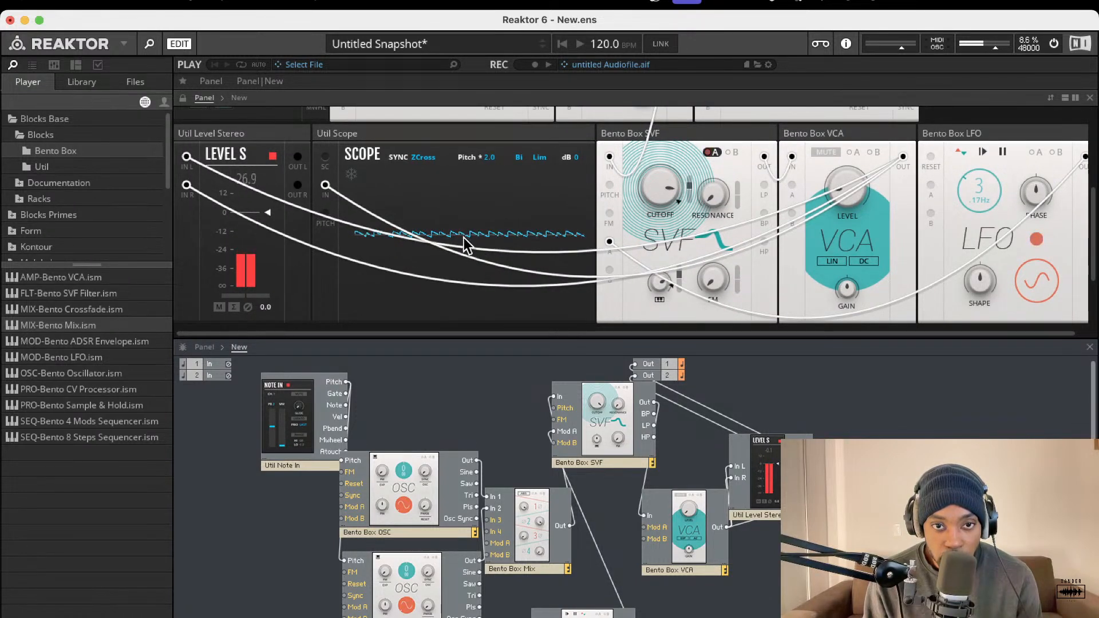
- Adjust the mixer's channel 1 level and the SVF filter's keyboard tracking amount while checking the waveform on the scope
scroll(461, 246, up, 1)
scroll(458, 246, up, 5)
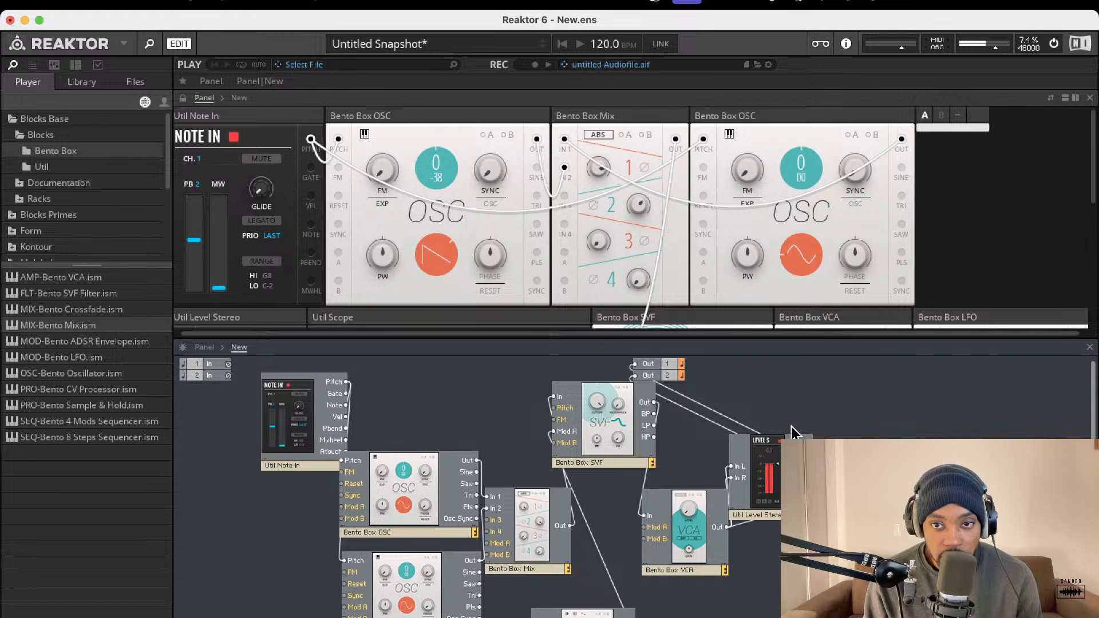
drag(600, 173, 643, 221)
drag(598, 168, 600, 165)
scroll(585, 236, down, 4)
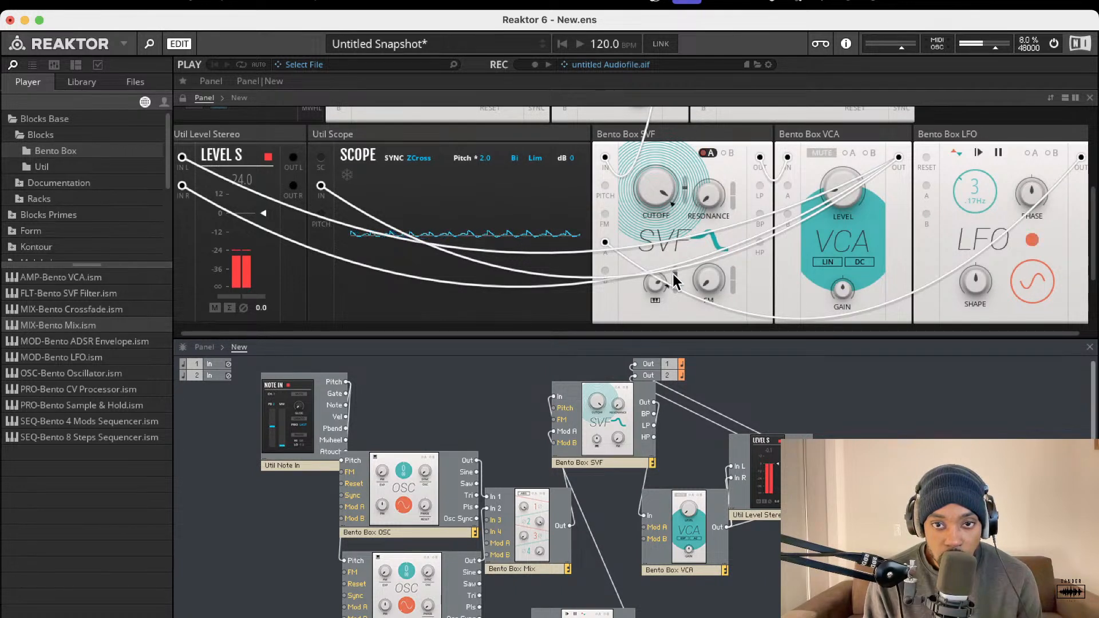
drag(655, 284, 678, 275)
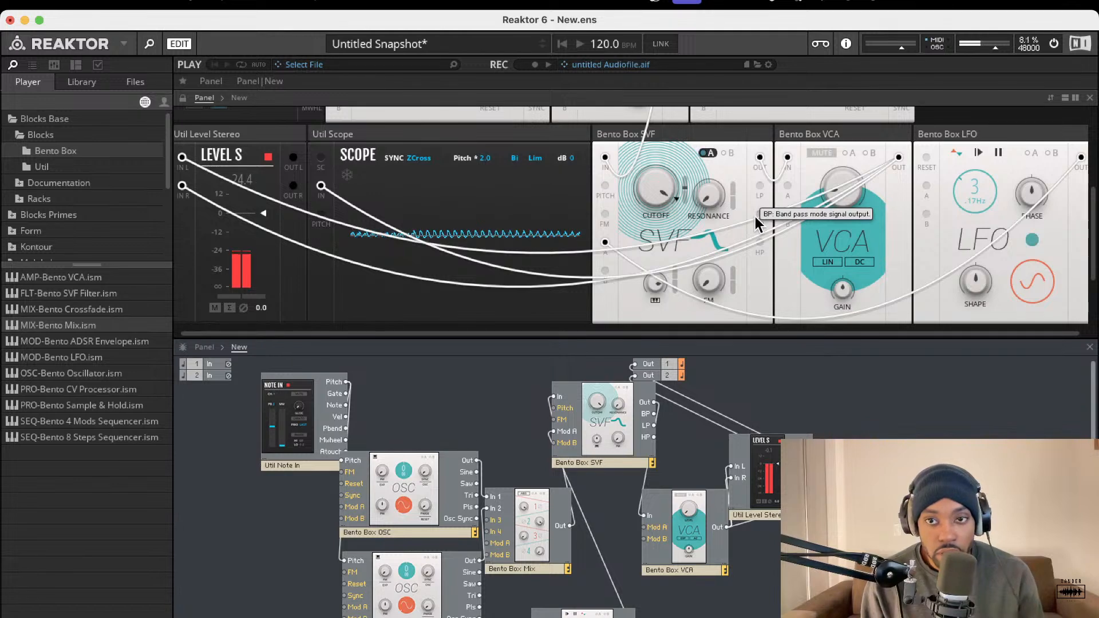
- Rearrange the panel so the Mix follows both oscillators, the LFO sits before the SVF and the Scope comes after the VCA
scroll(764, 240, up, 5)
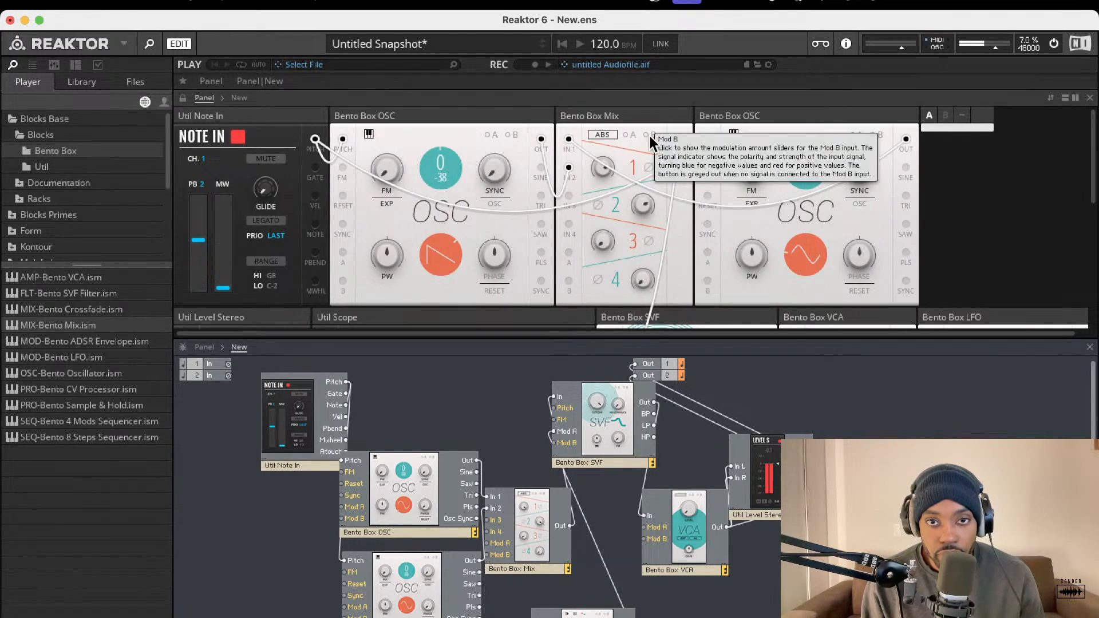
drag(643, 119, 943, 135)
scroll(762, 191, down, 5)
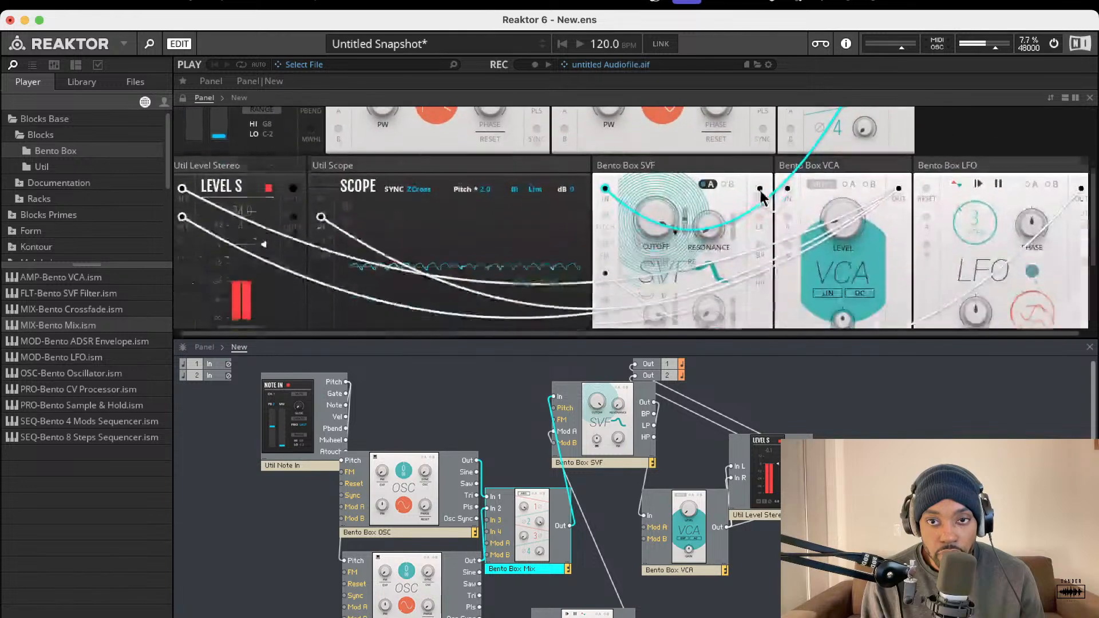
scroll(739, 198, up, 2)
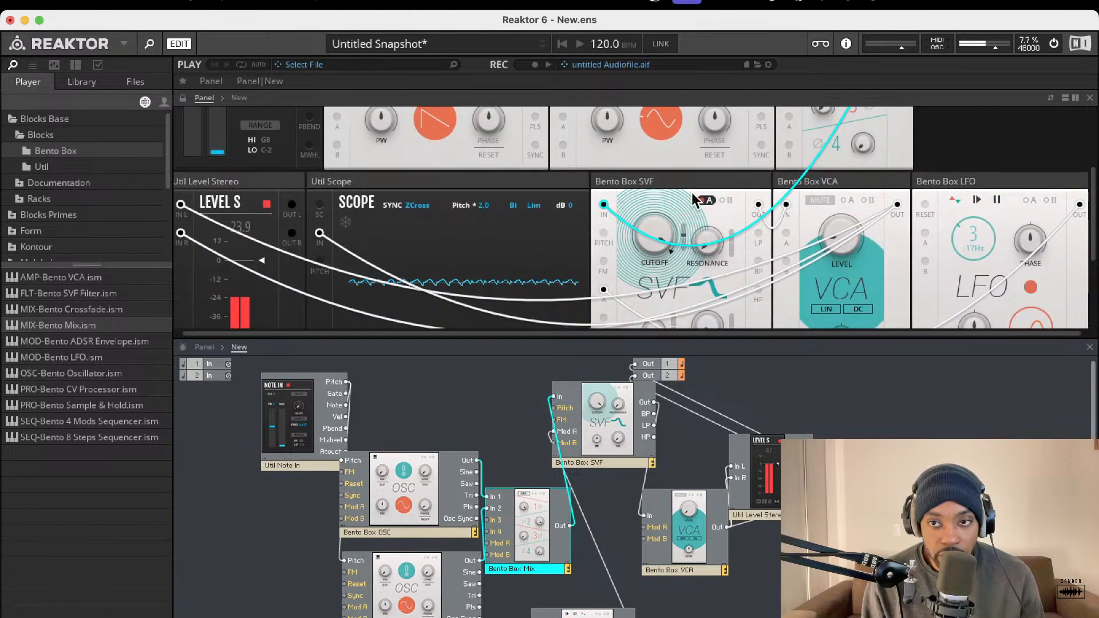
mouse_move(545, 182)
mouse_down()
mouse_move(1065, 189)
mouse_move(681, 157)
mouse_move(808, 189)
mouse_move(545, 176)
mouse_up()
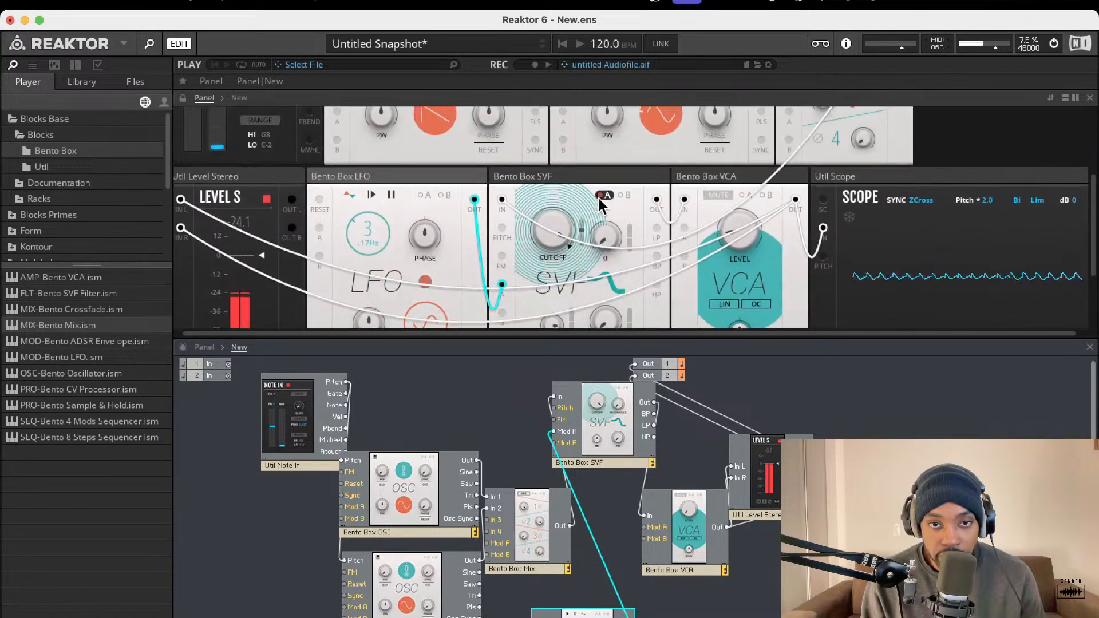
scroll(548, 201, up, 1)
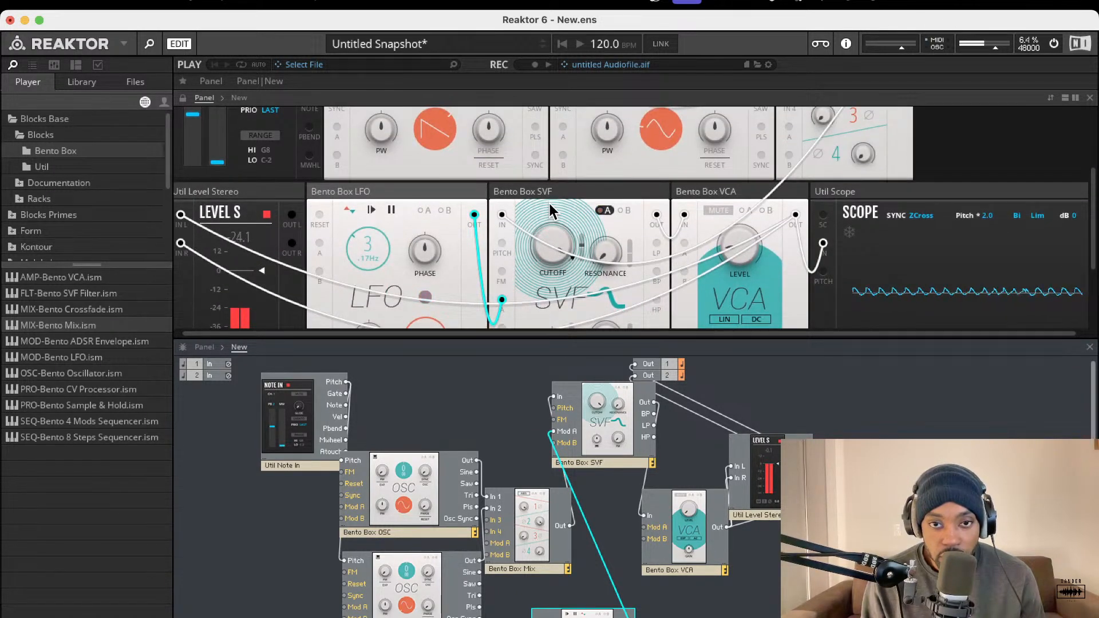
- Detune the oscillator with the sine waveform to -15
scroll(552, 201, up, 5)
scroll(564, 203, down, 3)
scroll(570, 207, up, 3)
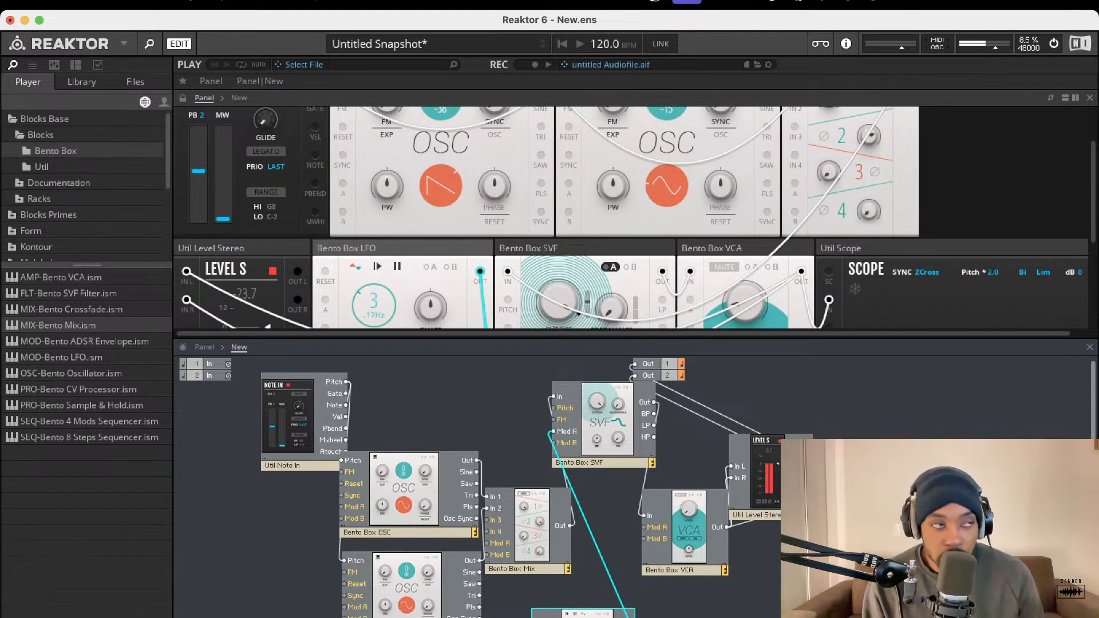
scroll(663, 279, down, 4)
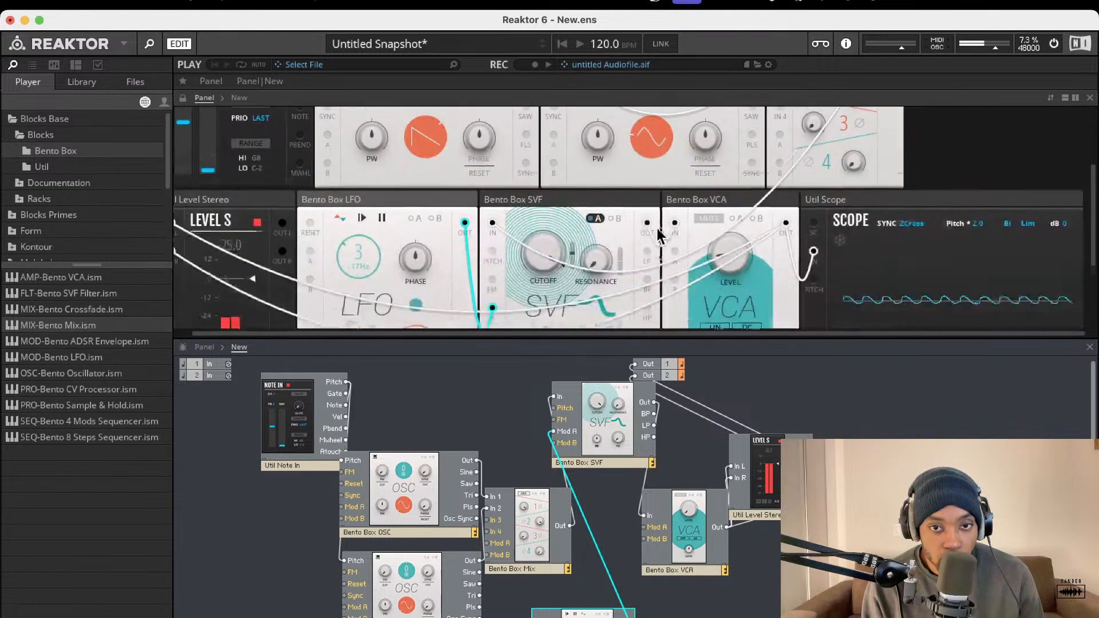
- Add a Bento Box ADSR Envelope, wiring its Out to the SVF's Mod B and its Gate to the Note In's Gate
scroll(577, 462, down, 1)
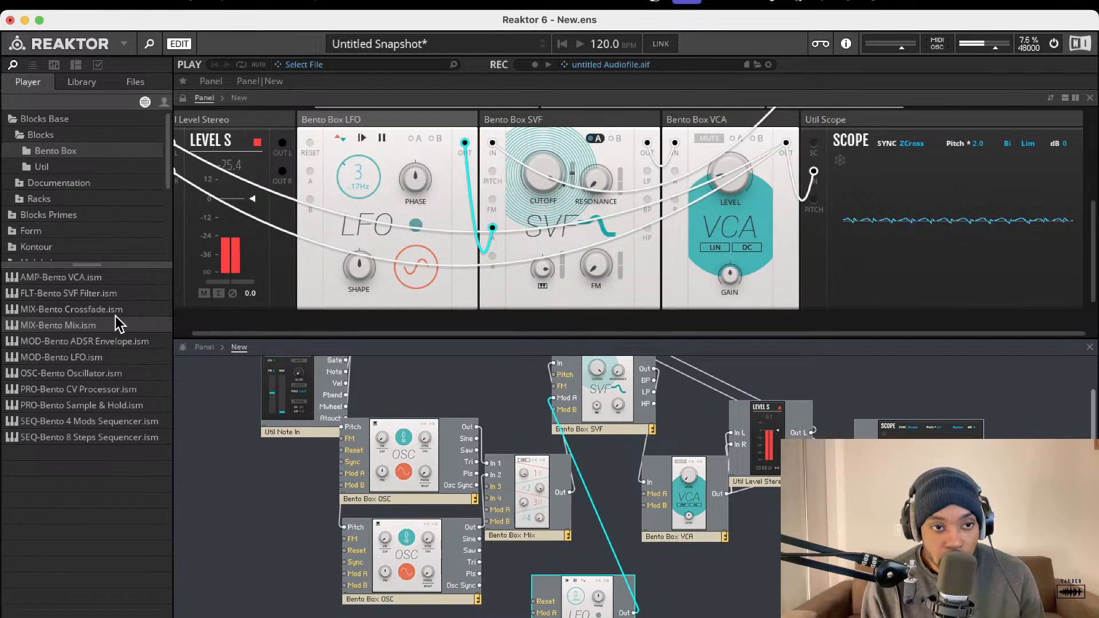
drag(108, 343, 579, 470)
drag(630, 500, 553, 410)
drag(506, 488, 346, 360)
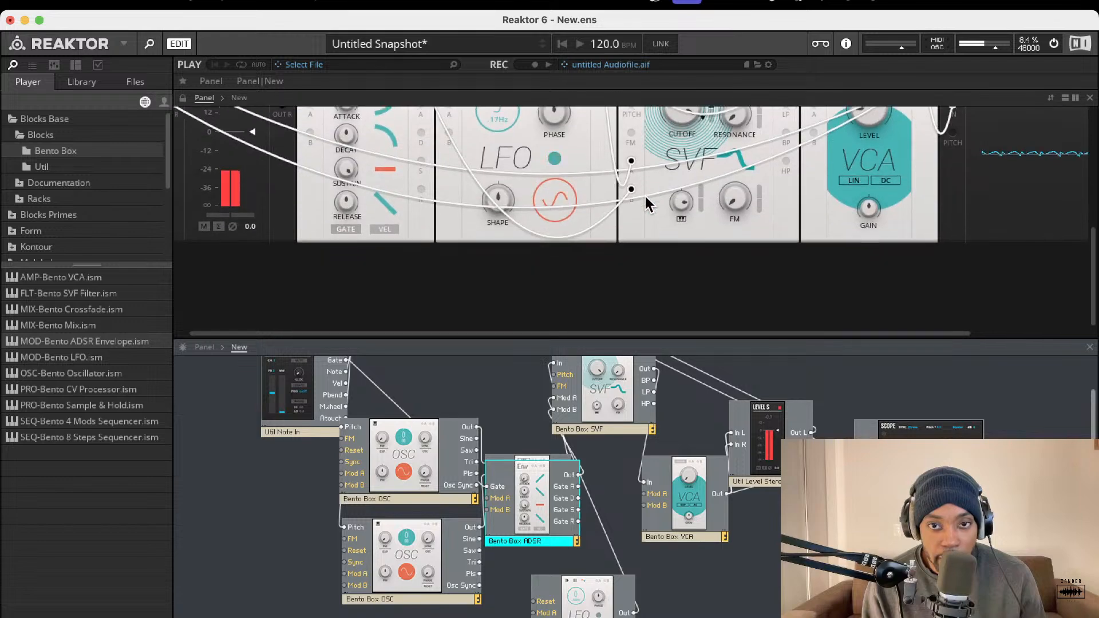
- Move the ADSR block off the mixer in the structure and place its panel between the SVF and the VCA
scroll(649, 197, up, 3)
drag(548, 499, 442, 505)
scroll(565, 282, down, 5)
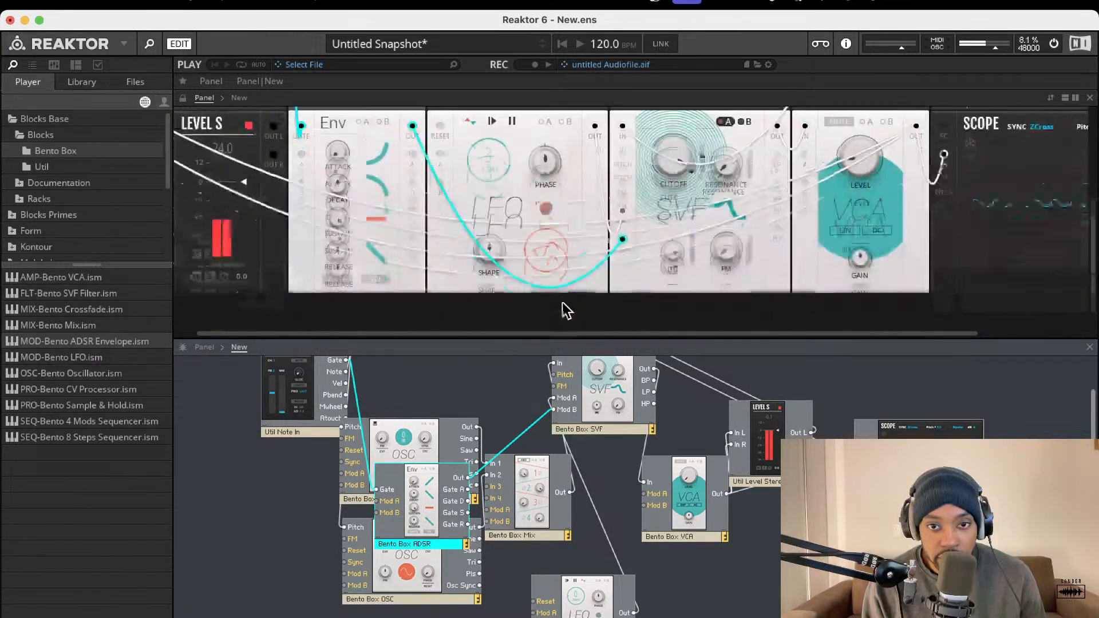
scroll(565, 283, up, 5)
scroll(565, 281, down, 3)
drag(378, 202, 799, 220)
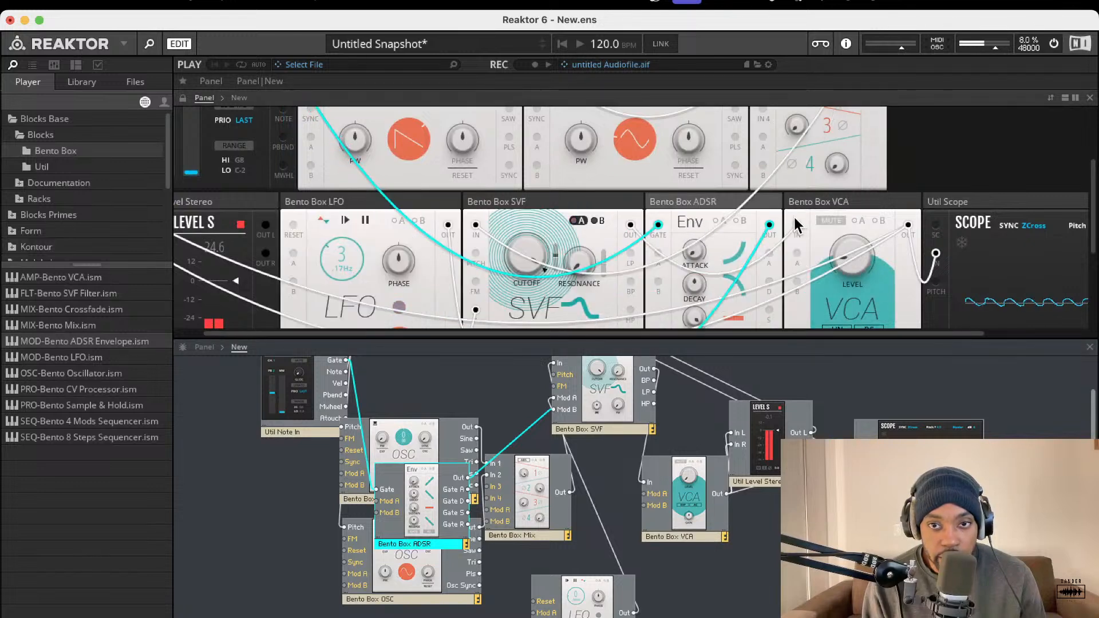
- Rename the ADSR block as FLTR ADSR and move it clear of the two oscillators in the structure
double_click(417, 542)
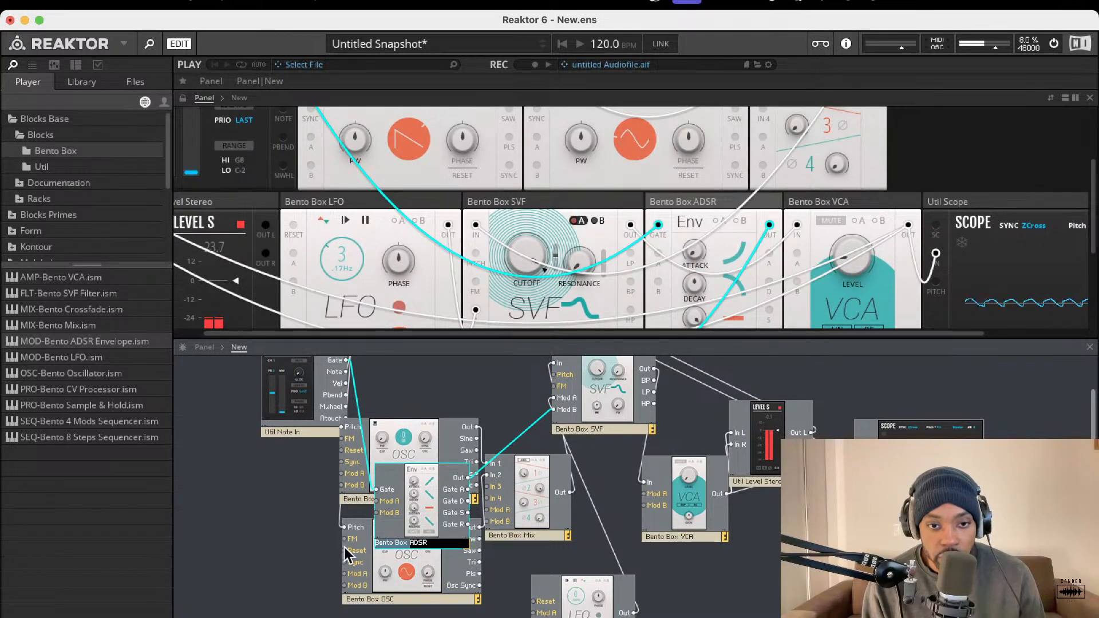
text(FLTR)
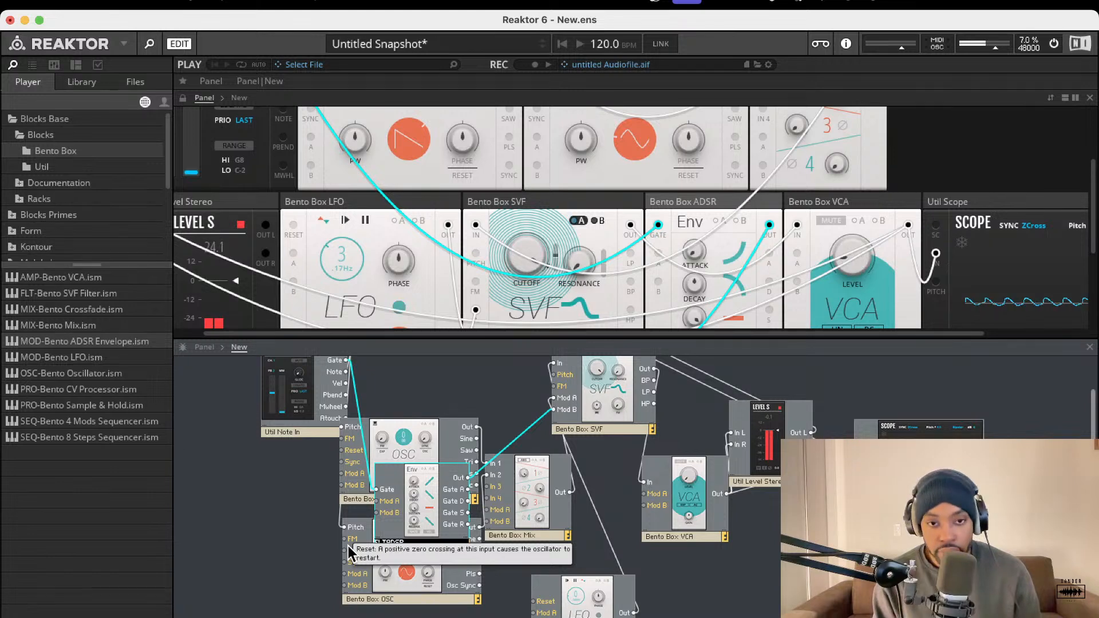
key(Return)
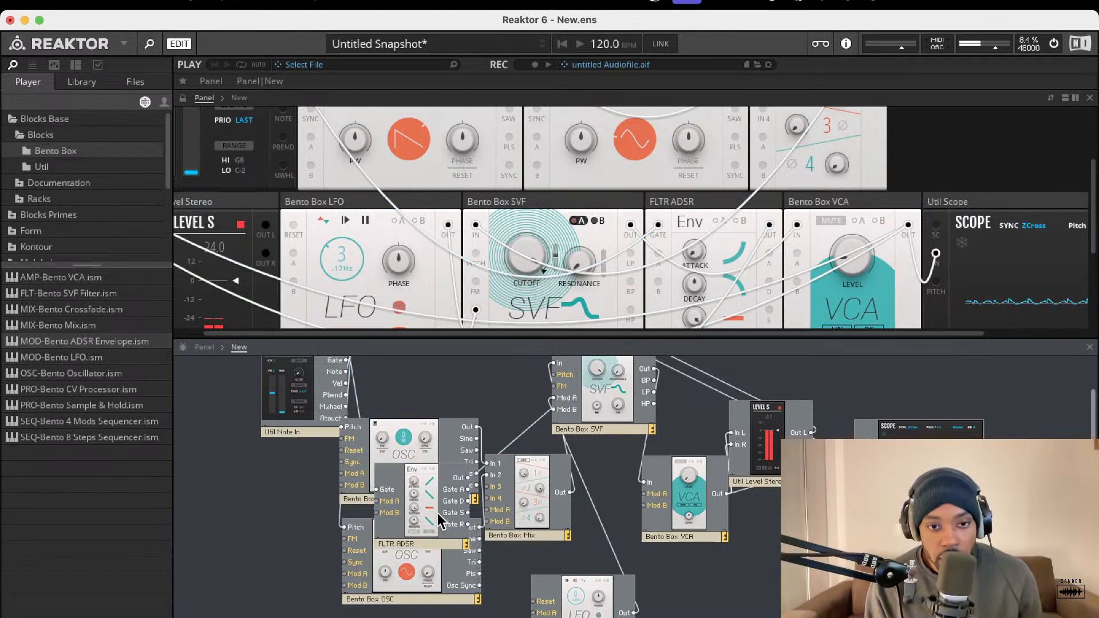
drag(437, 514, 559, 549)
scroll(461, 217, down, 2)
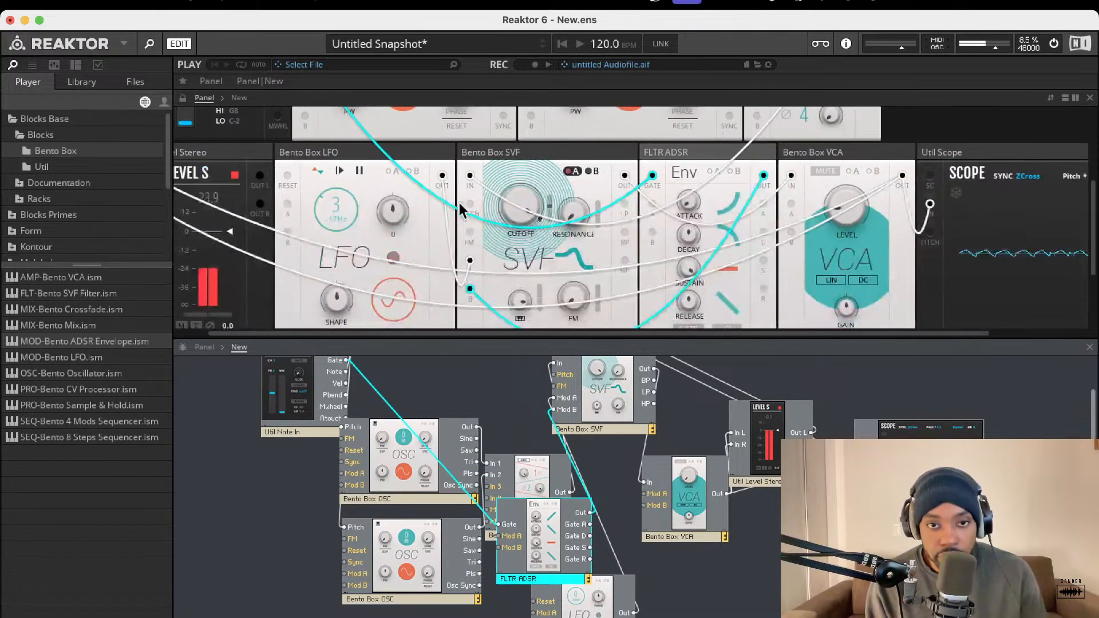
click(690, 207)
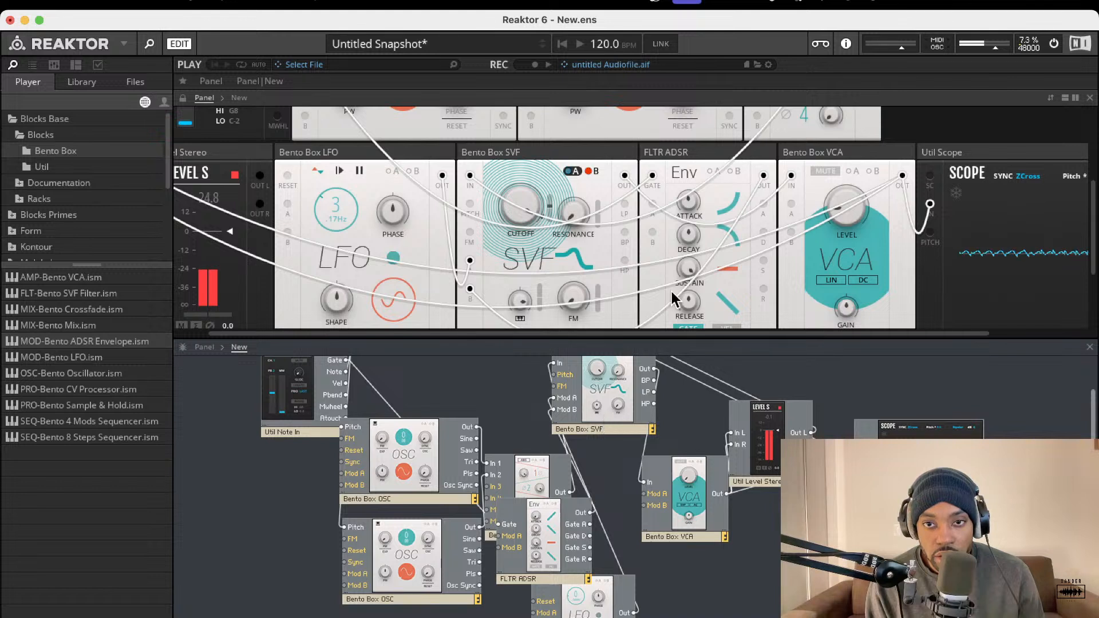
mouse_move(688, 269)
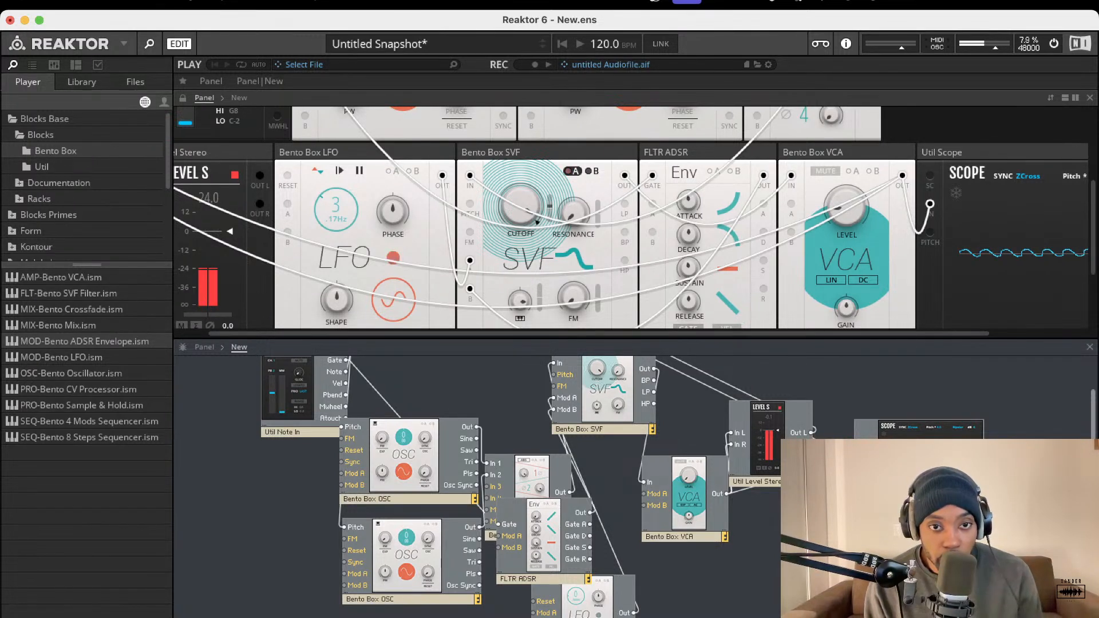
drag(385, 298, 380, 331)
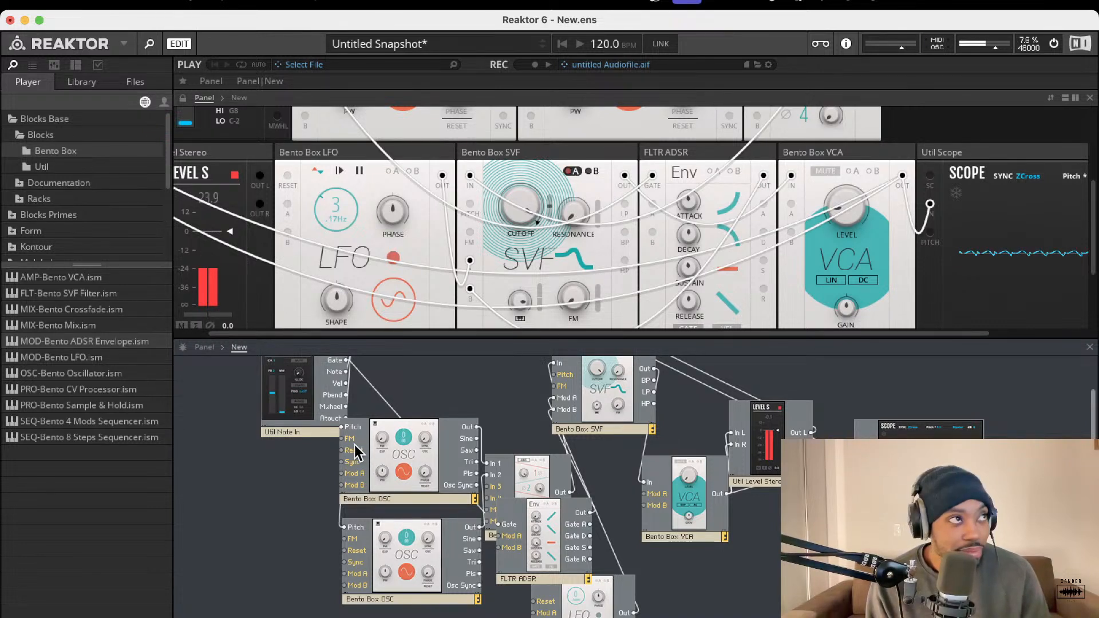
mouse_move(349, 441)
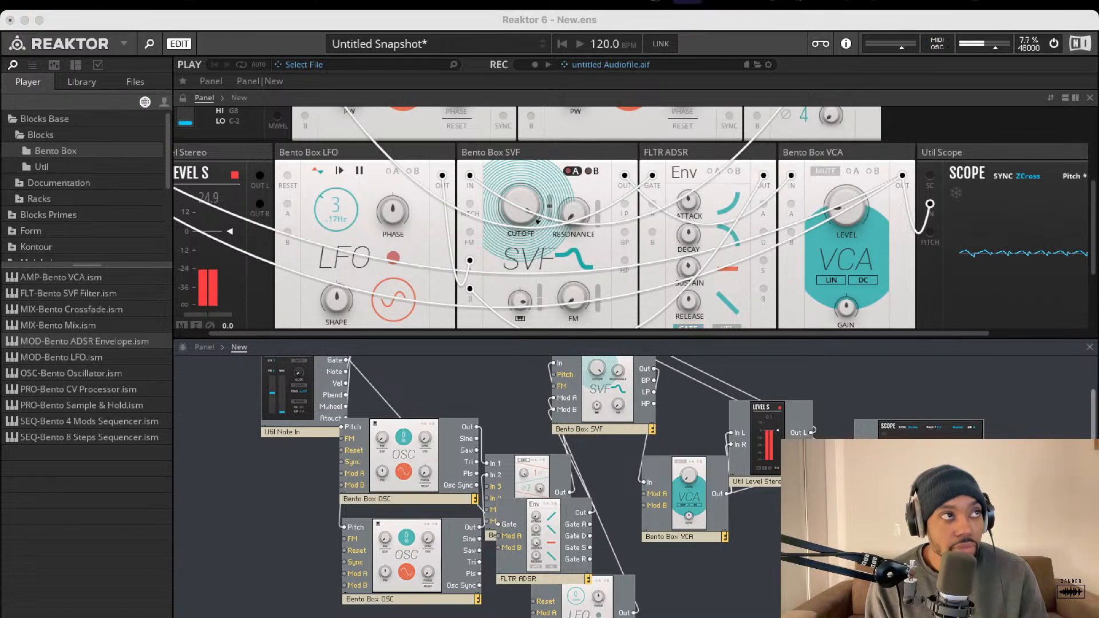
- Swap the structure and panel views, then move the FLTR ADSR and Mix blocks apart so they no longer overlap
click(1050, 97)
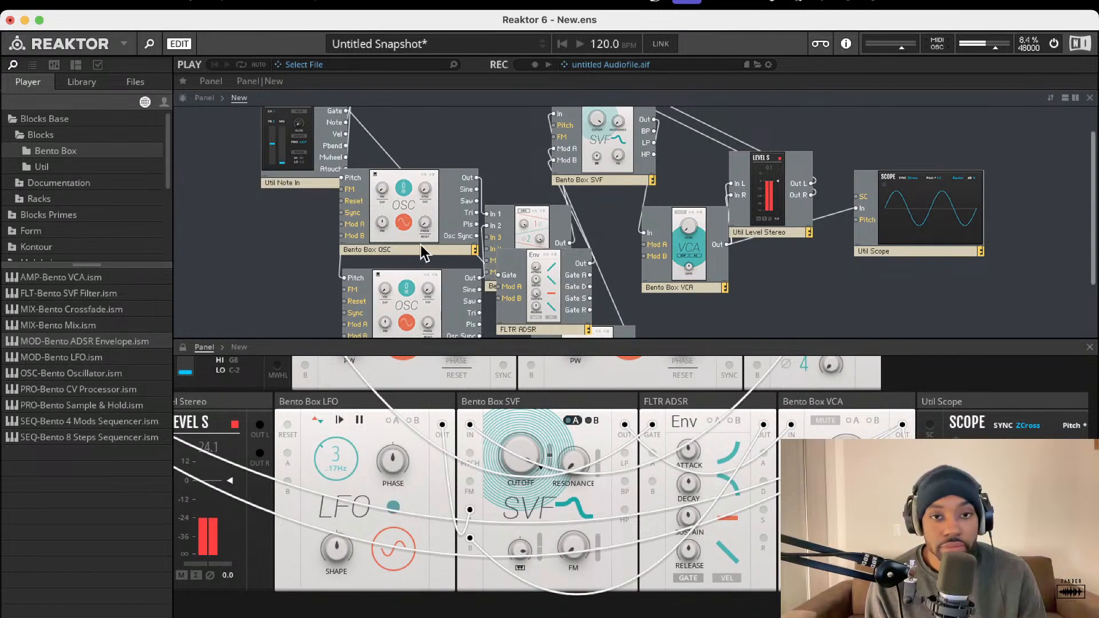
scroll(436, 240, down, 3)
drag(535, 217, 581, 226)
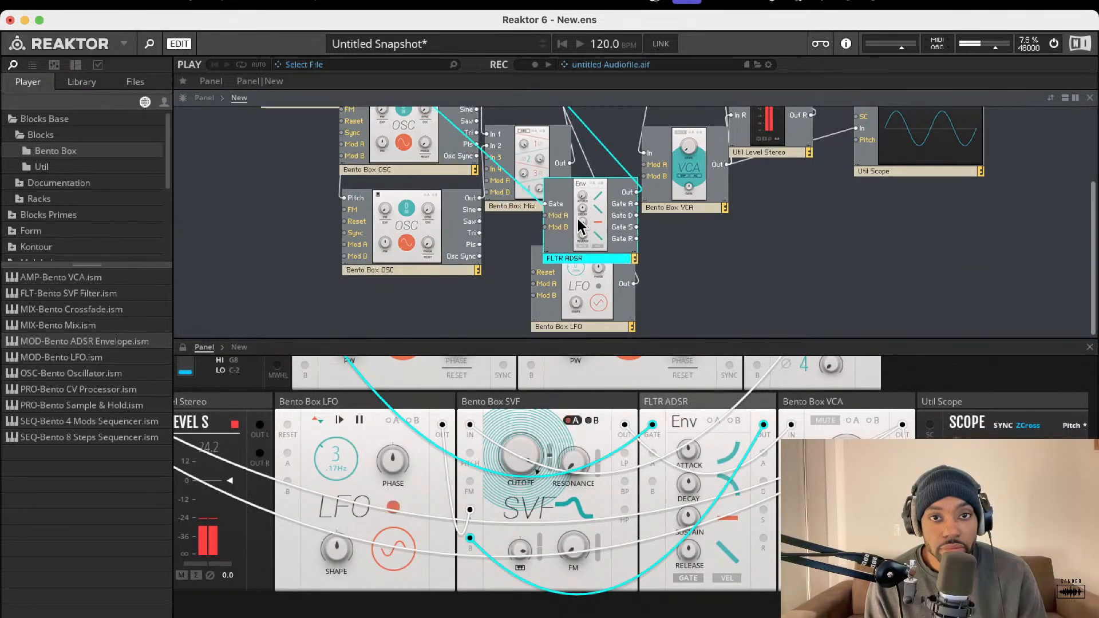
drag(535, 157, 540, 115)
scroll(540, 235, up, 4)
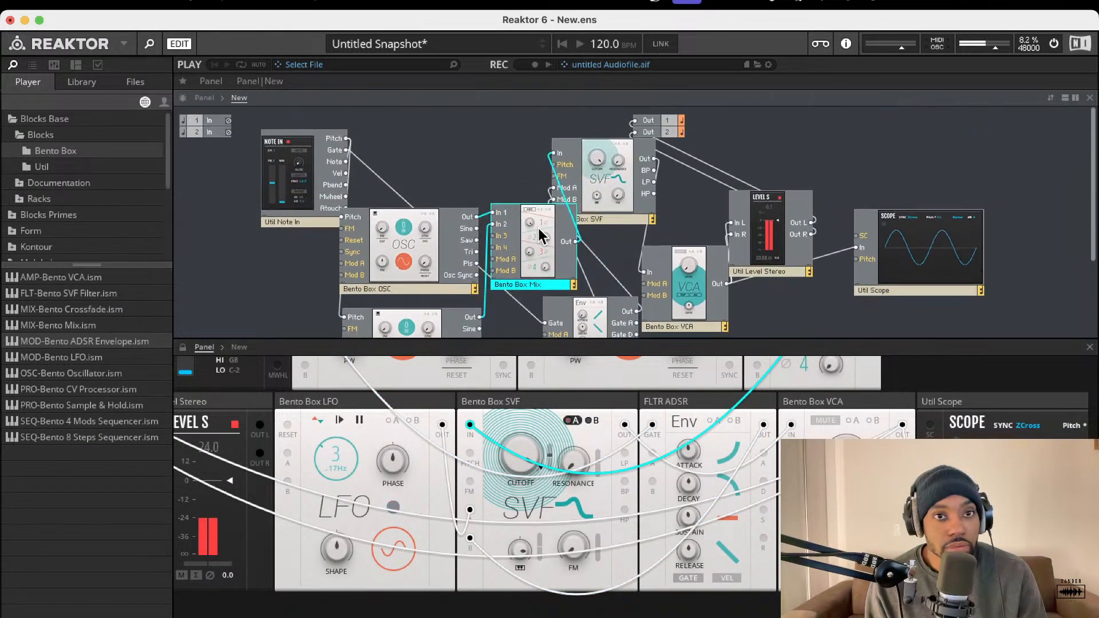